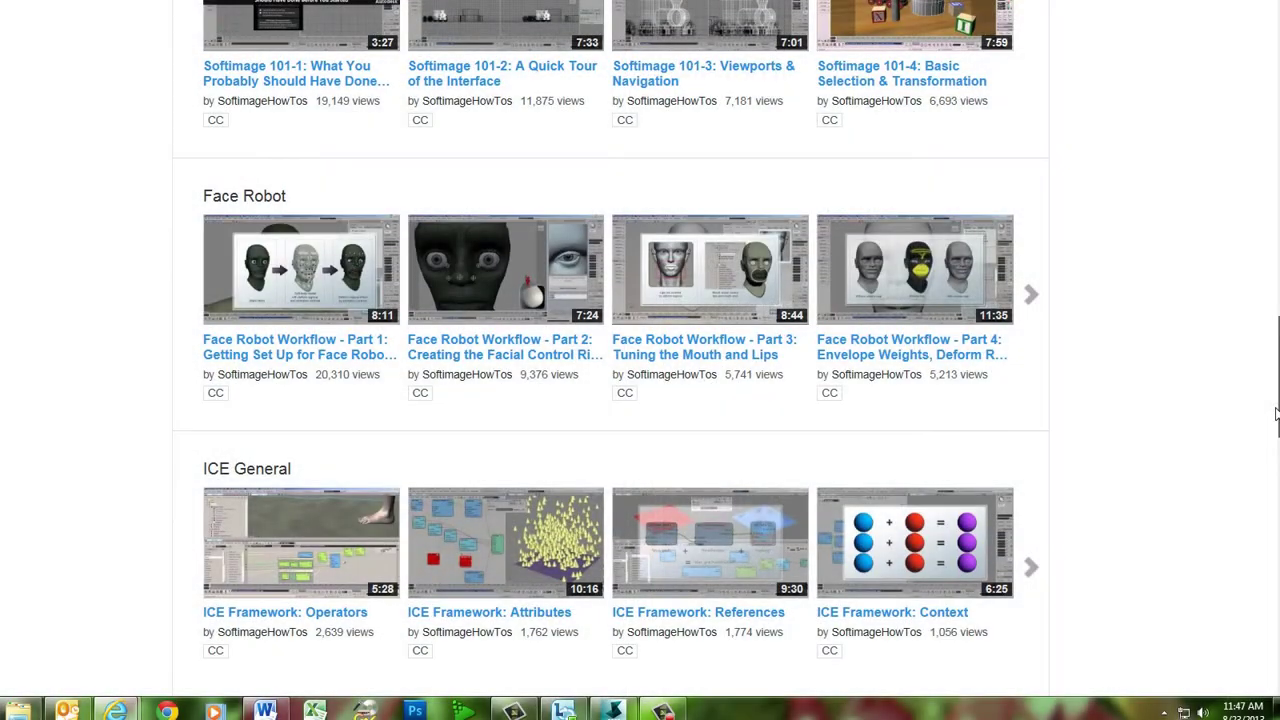
Browse through the Face Robot tutorial playlist to its further videos.
mouse_move(1038, 302)
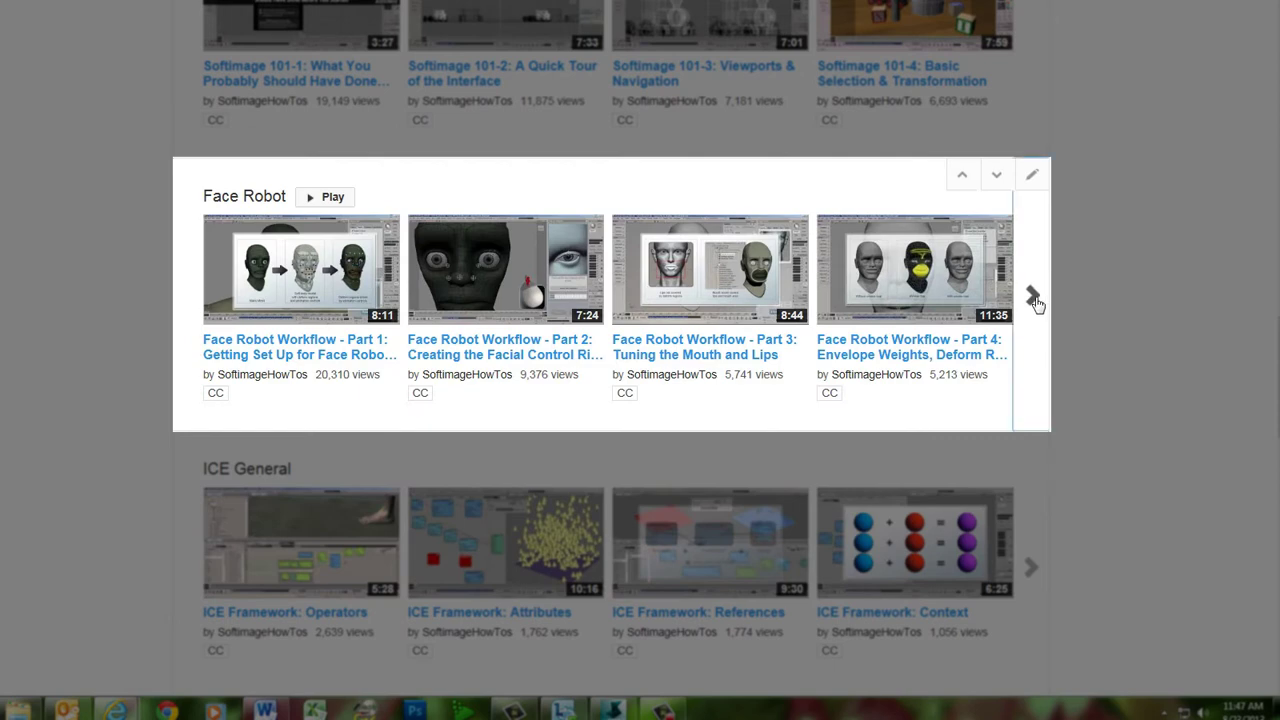
left_click(1033, 297)
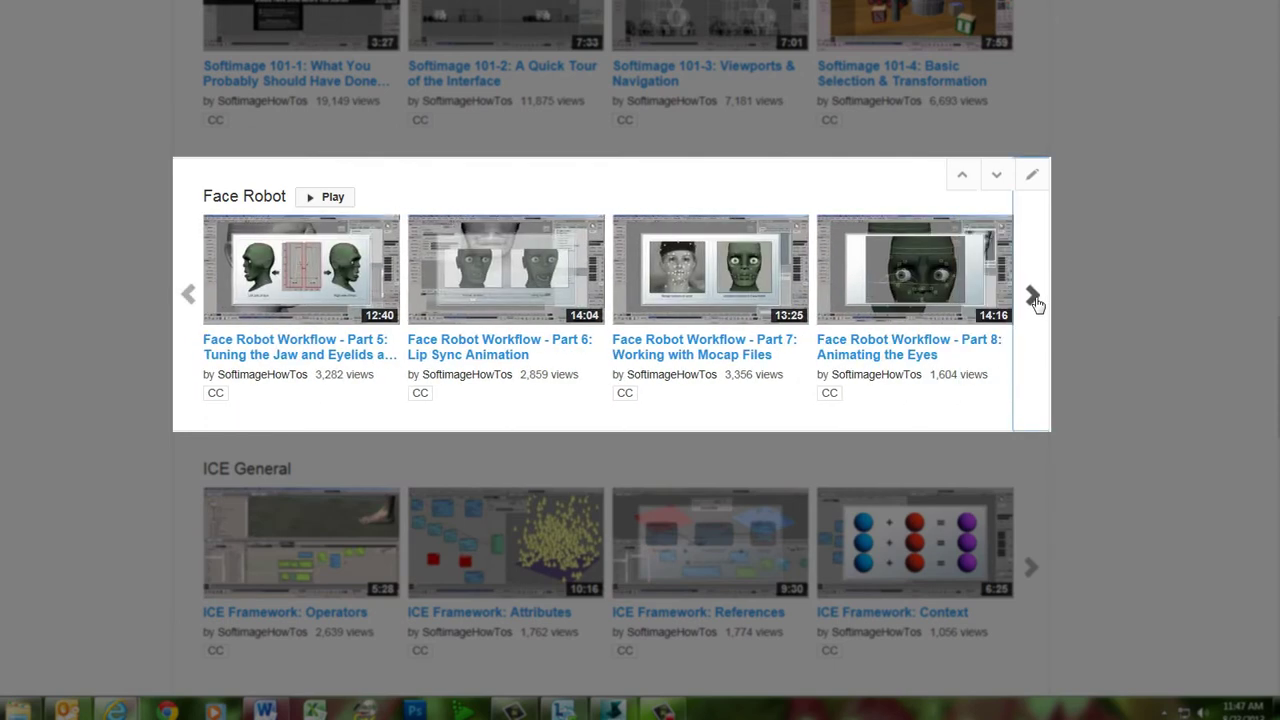
left_click(1034, 298)
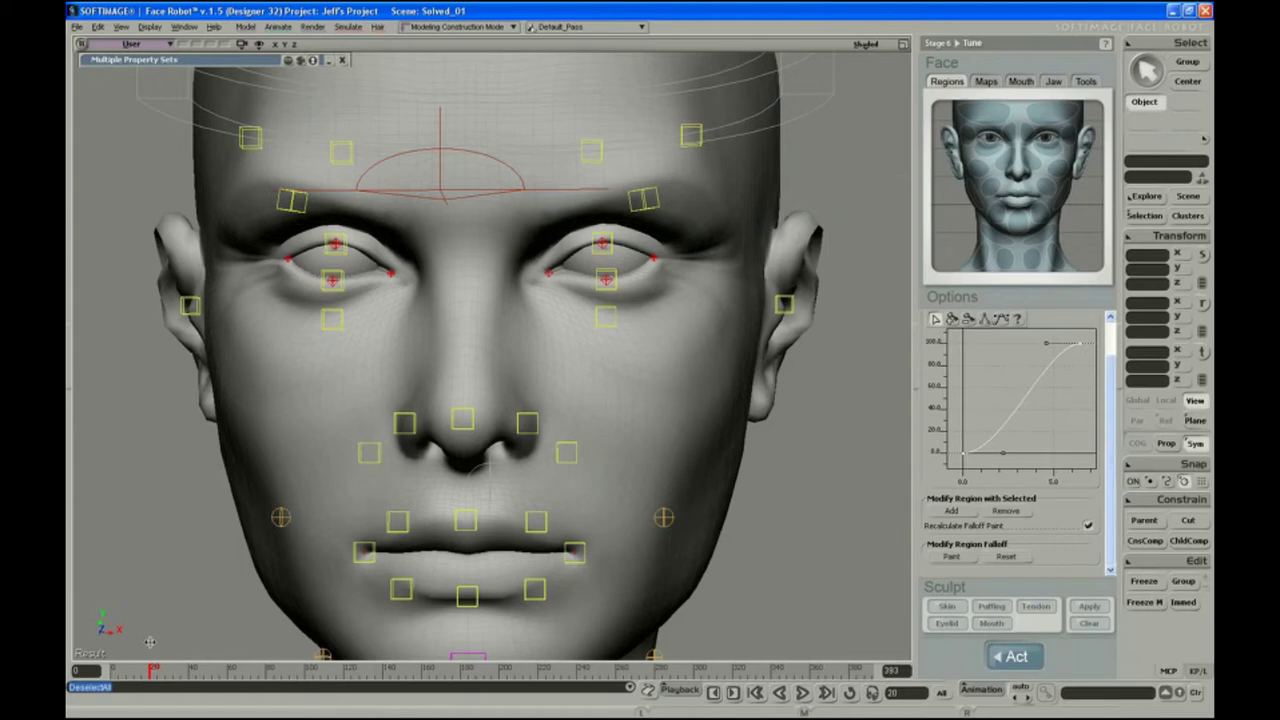
Select the LOrbitalLower_Control below the face's left eye and open its TugControl properties.
scroll(656, 373, "up", 3)
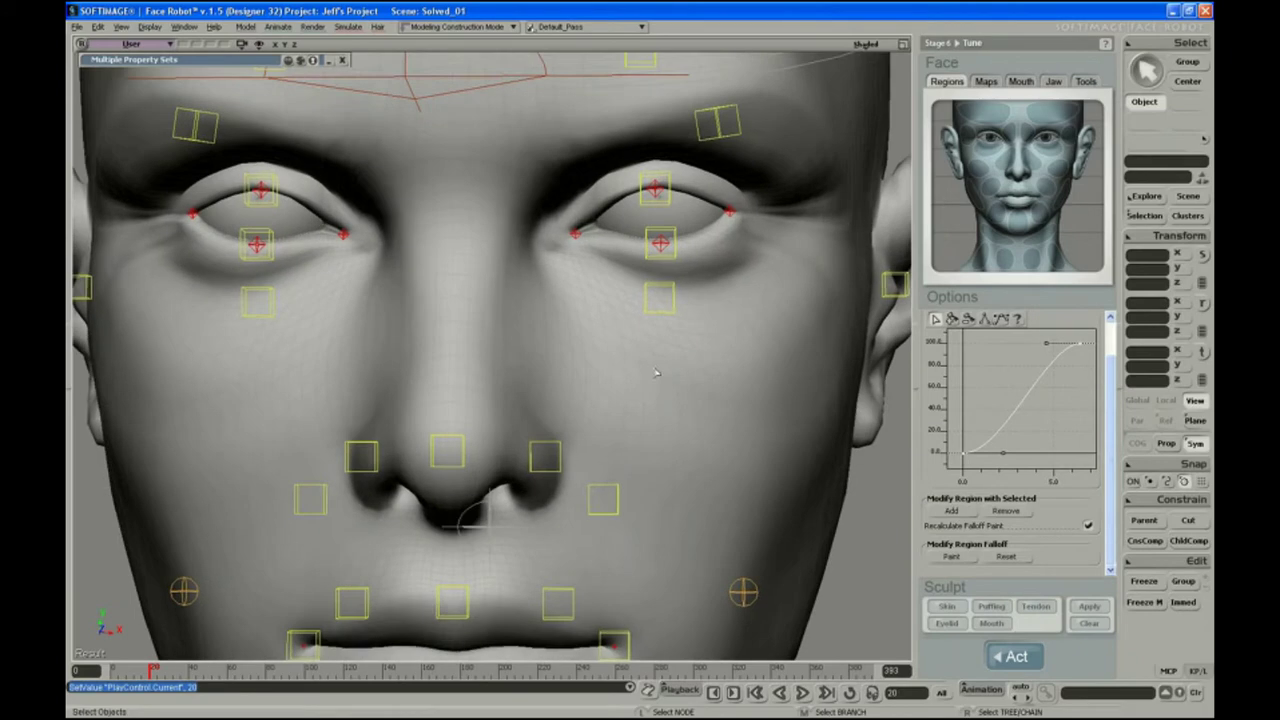
left_click(669, 314)
key("s")
middle_click_drag(669, 314, 688, 320)
key("s")
left_click_drag(508, 358, 595, 382)
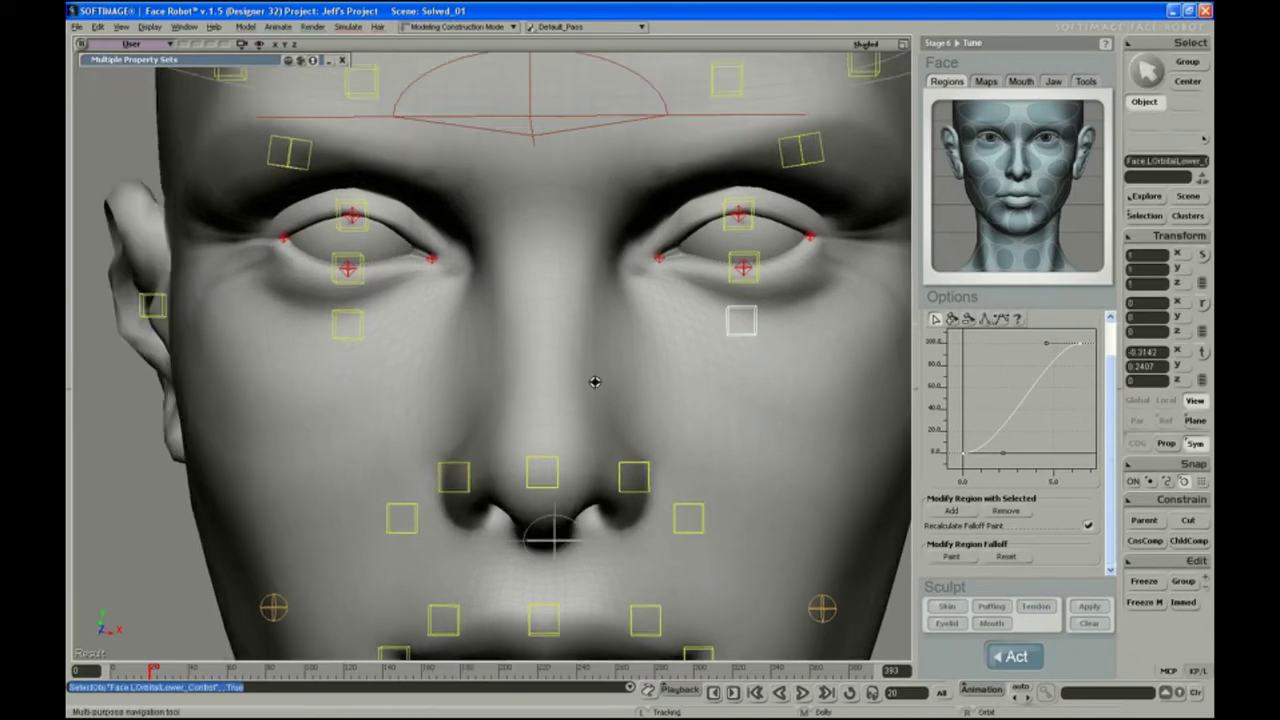
mouse_move(595, 382)
right_mouse_down()
mouse_move(620, 380)
mouse_move(563, 374)
mouse_move(604, 387)
right_mouse_up()
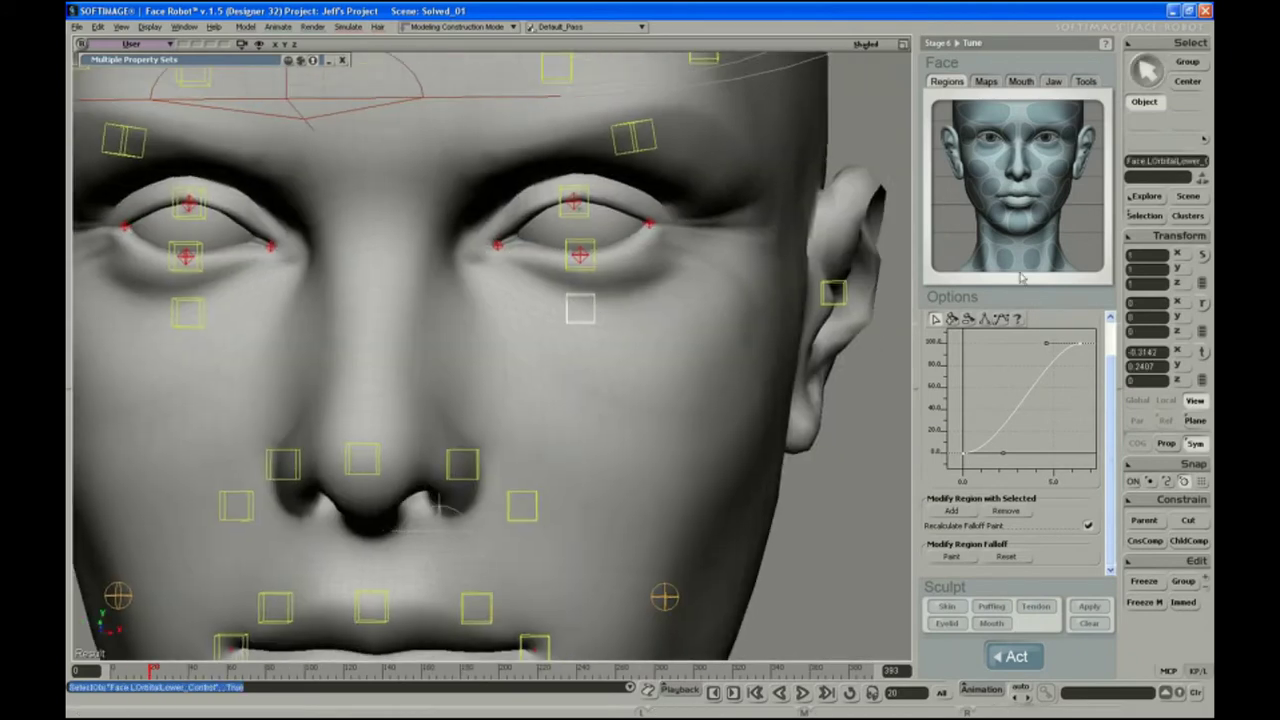
left_click(1145, 217)
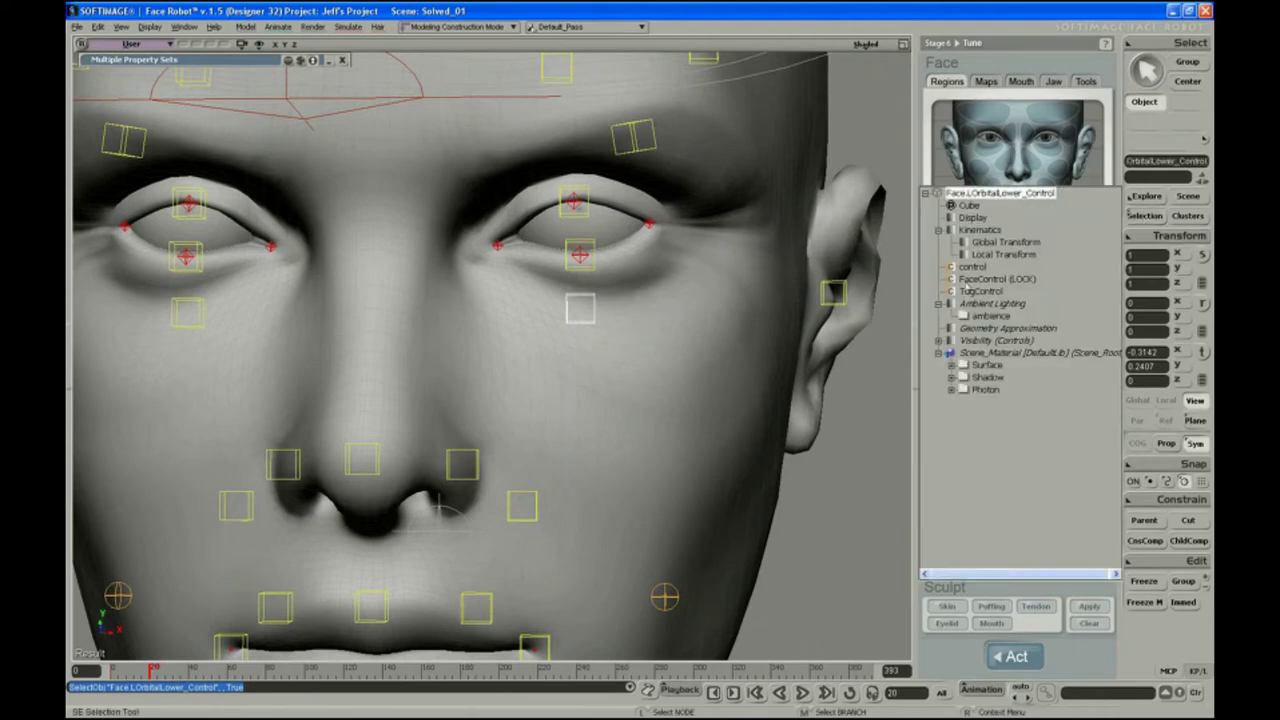
left_click(953, 292)
left_click_drag(275, 193, 354, 124)
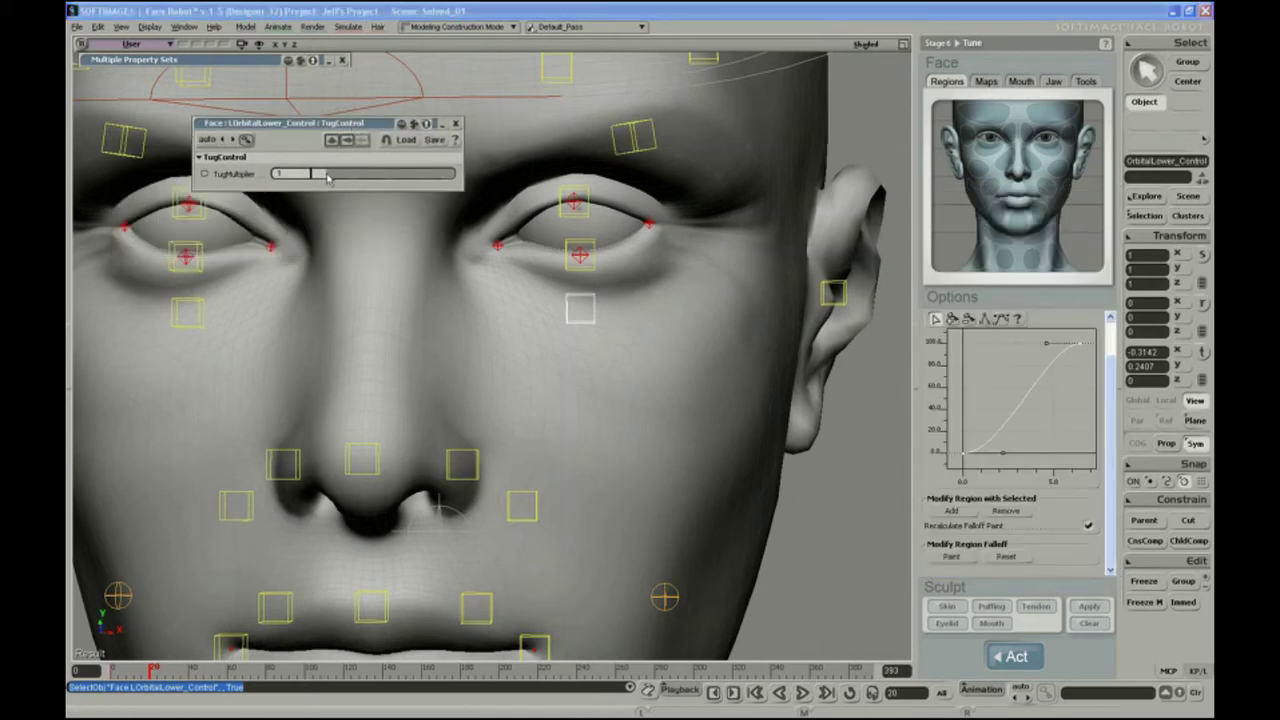
Try a higher TugMultiplier and undo it, and test-move the left lower orbital control before resetting its transform.
left_click_drag(341, 181, 376, 190)
key("ctrl+z")
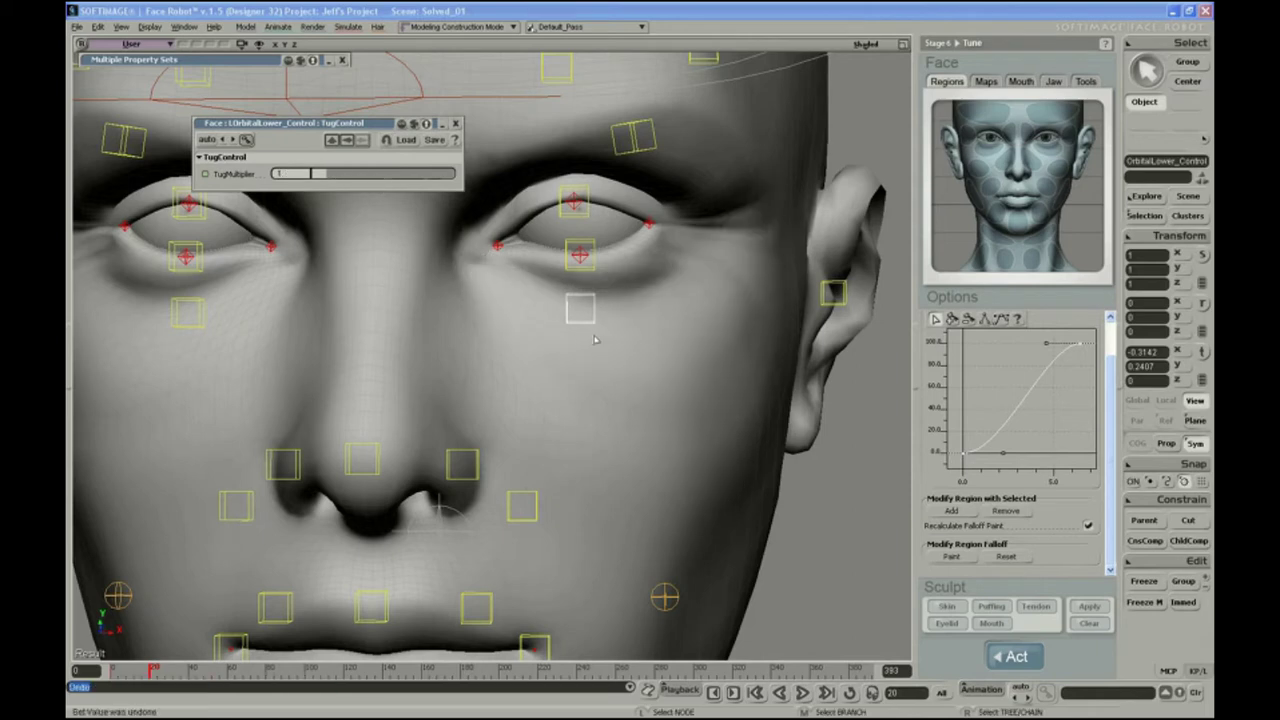
key("v")
mouse_move(614, 265)
left_mouse_down()
mouse_move(668, 289)
mouse_move(613, 272)
left_mouse_up()
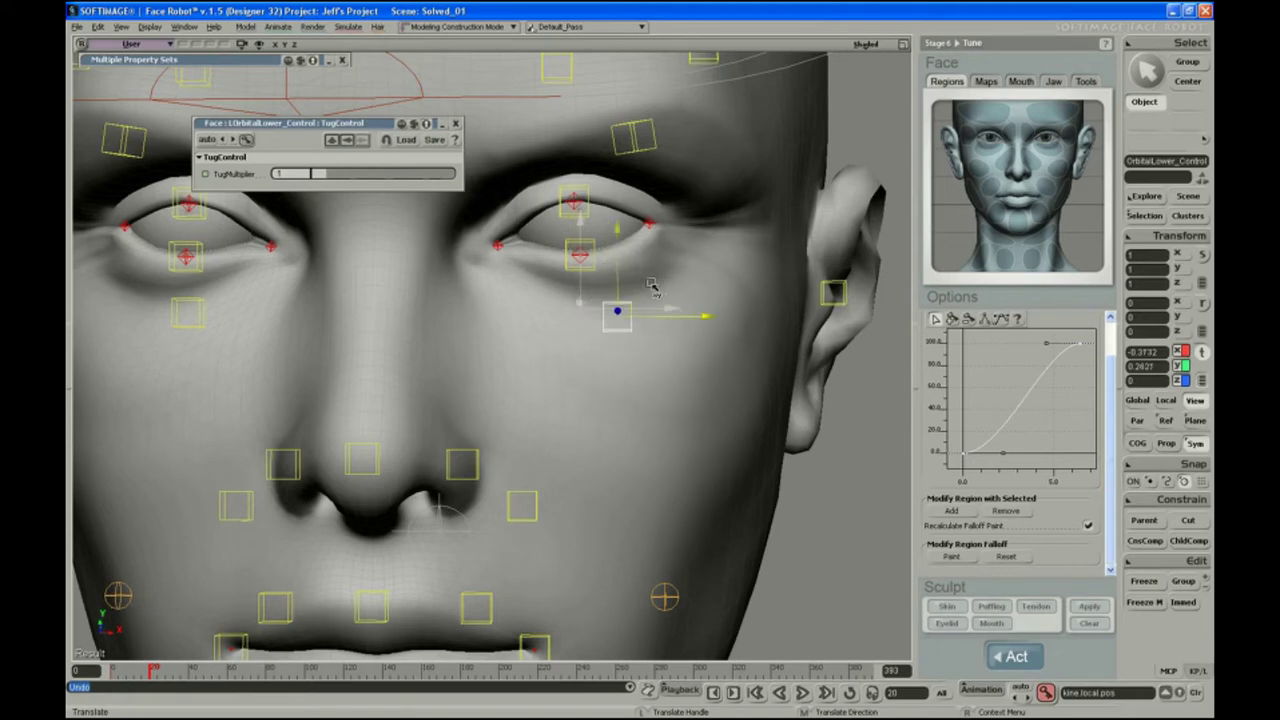
key("ctrl+shift+r")
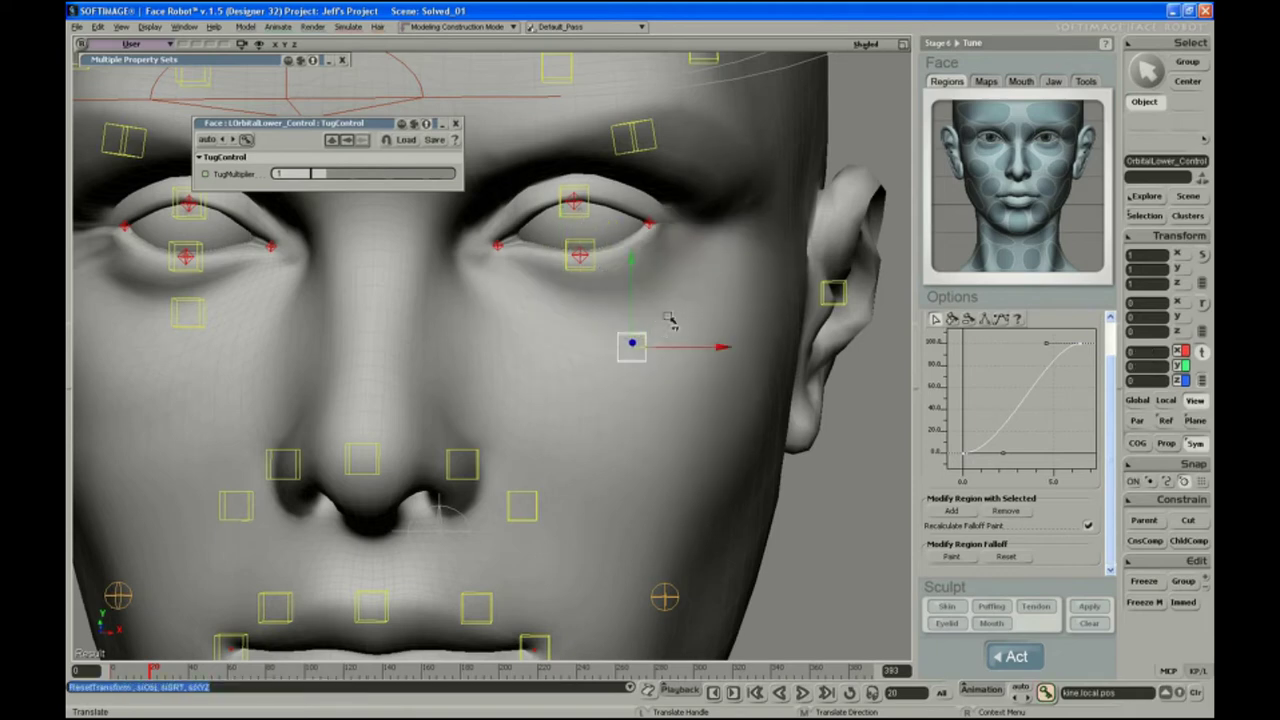
Set the left lower orbital control's TugMultiplier to 5, test its pull on the skin by moving it, and reset its transform.
left_click(299, 173)
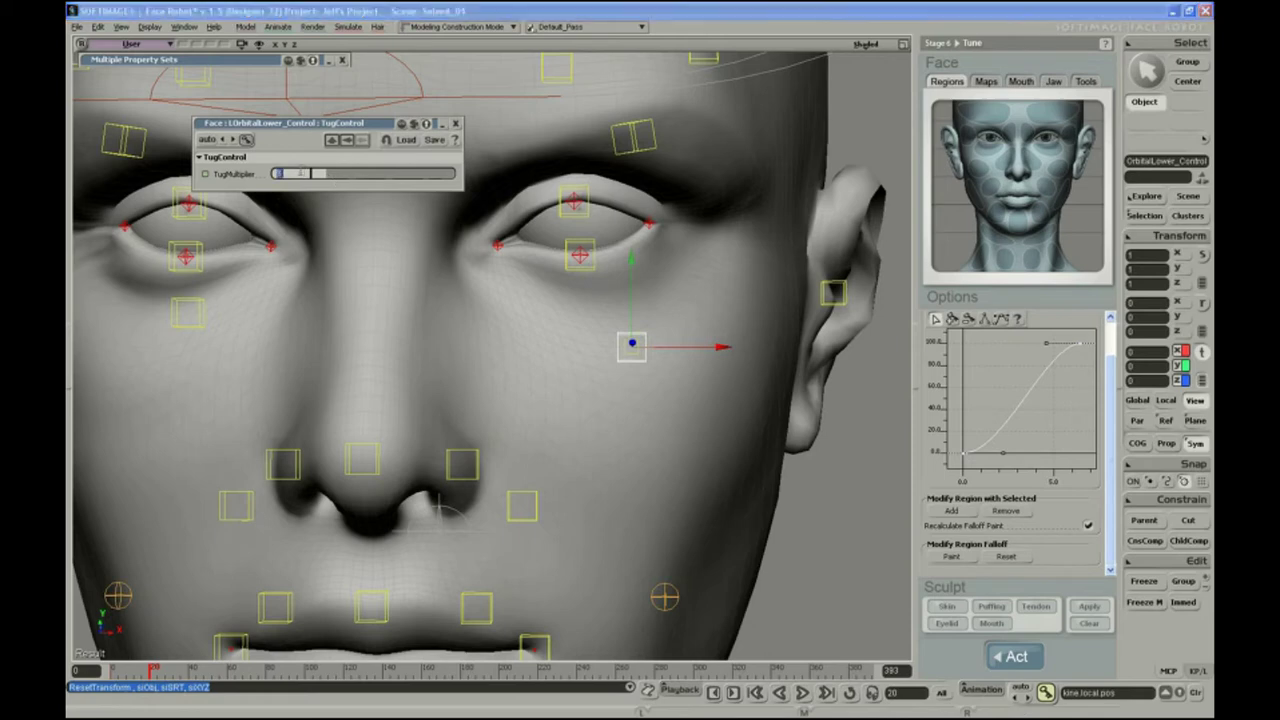
key("Return")
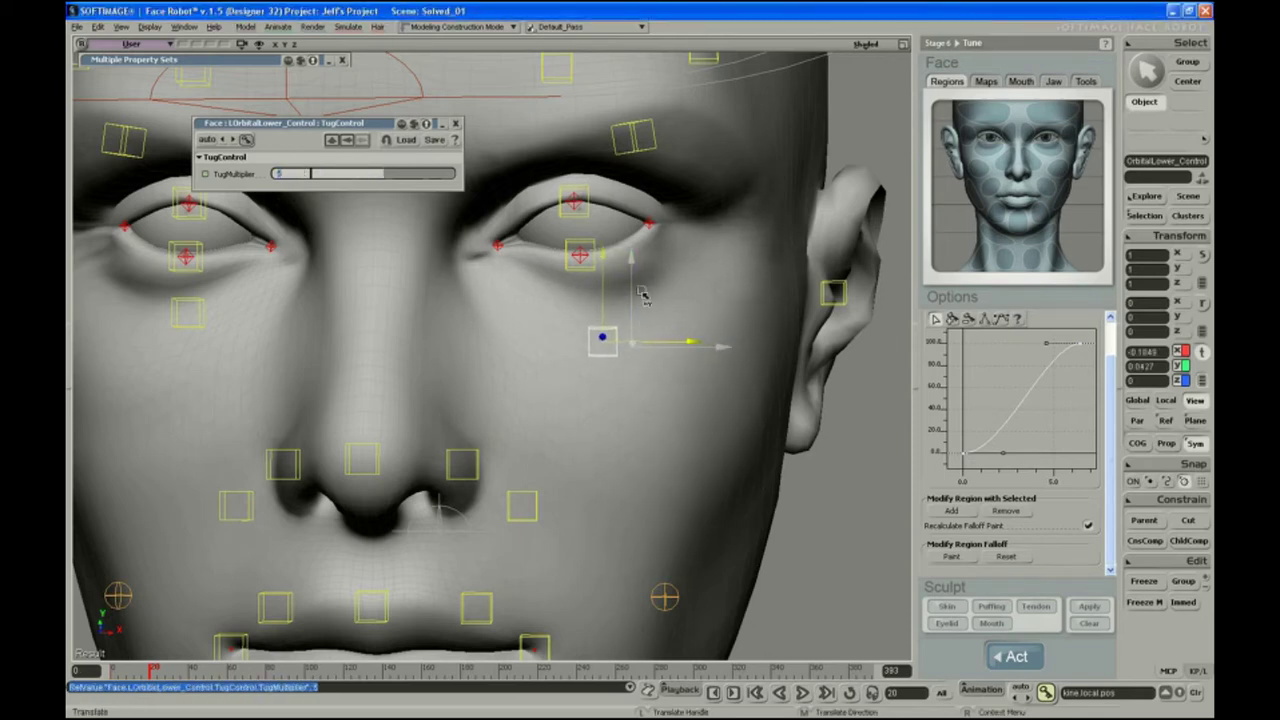
left_click_drag(632, 287, 665, 280)
key("ctrl+shift+r")
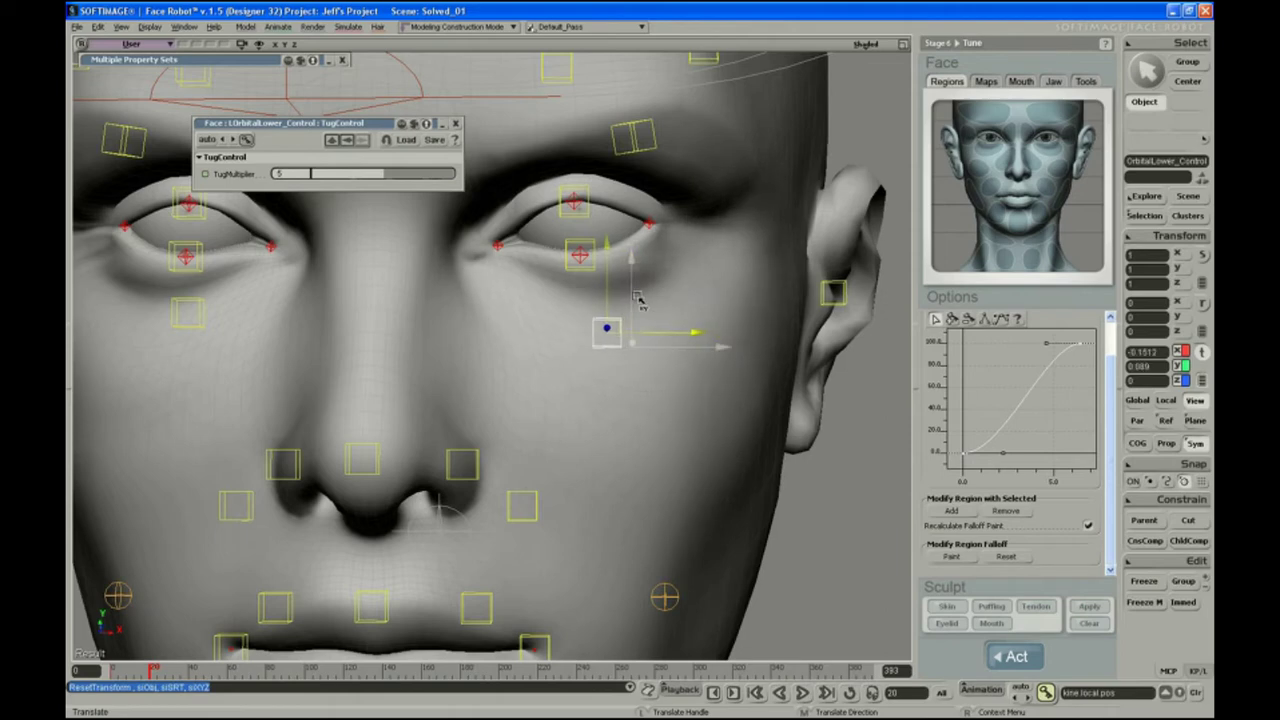
Set the TugMultiplier of LOrbitalLower_Control to 3.
key("s")
middle_click_drag(697, 341, 672, 341)
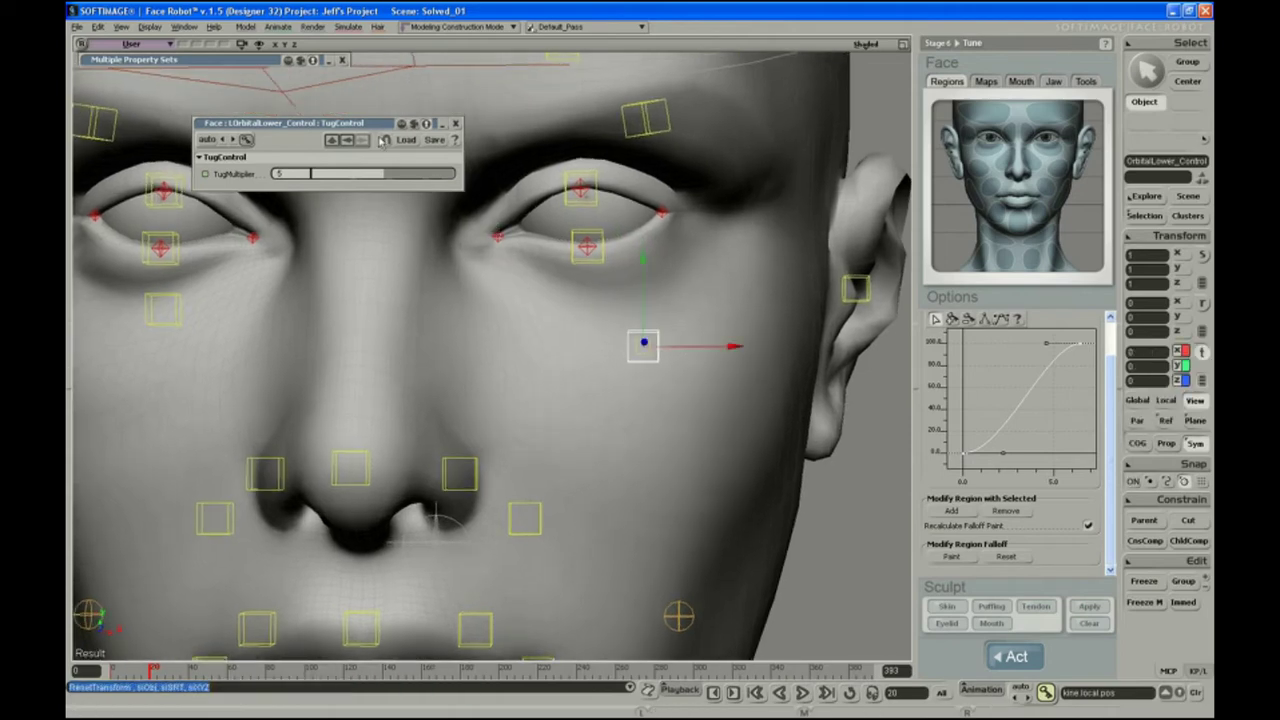
left_click_drag(374, 124, 338, 90)
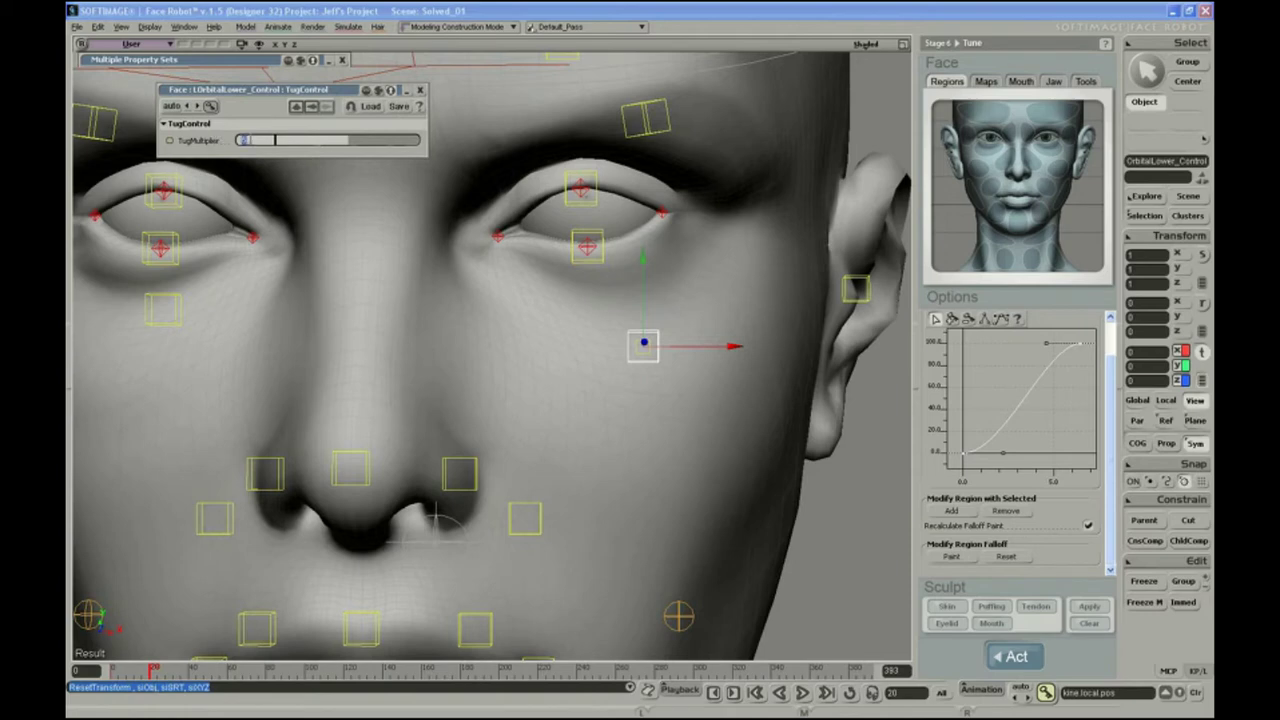
type("3")
key("Return")
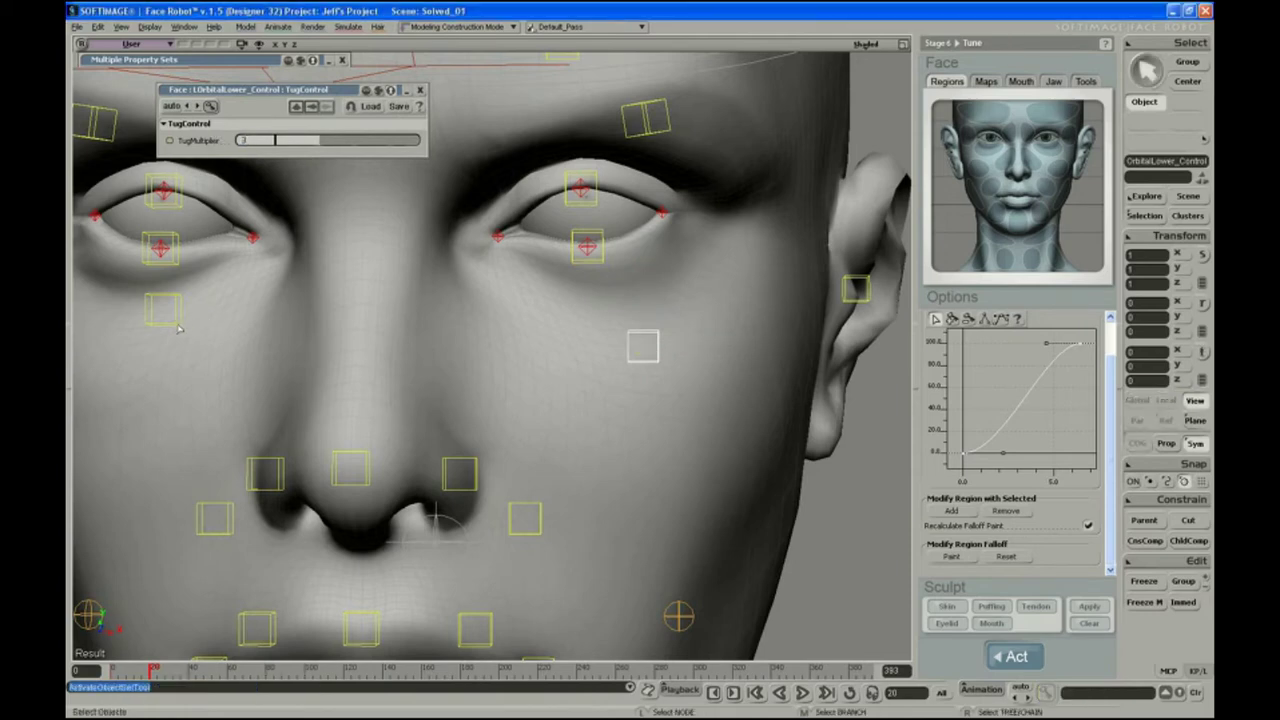
Set the TugMultiplier of ROrbitalLower_Control to 3 and close both TugControl property windows.
left_click(176, 318)
left_click(1140, 216)
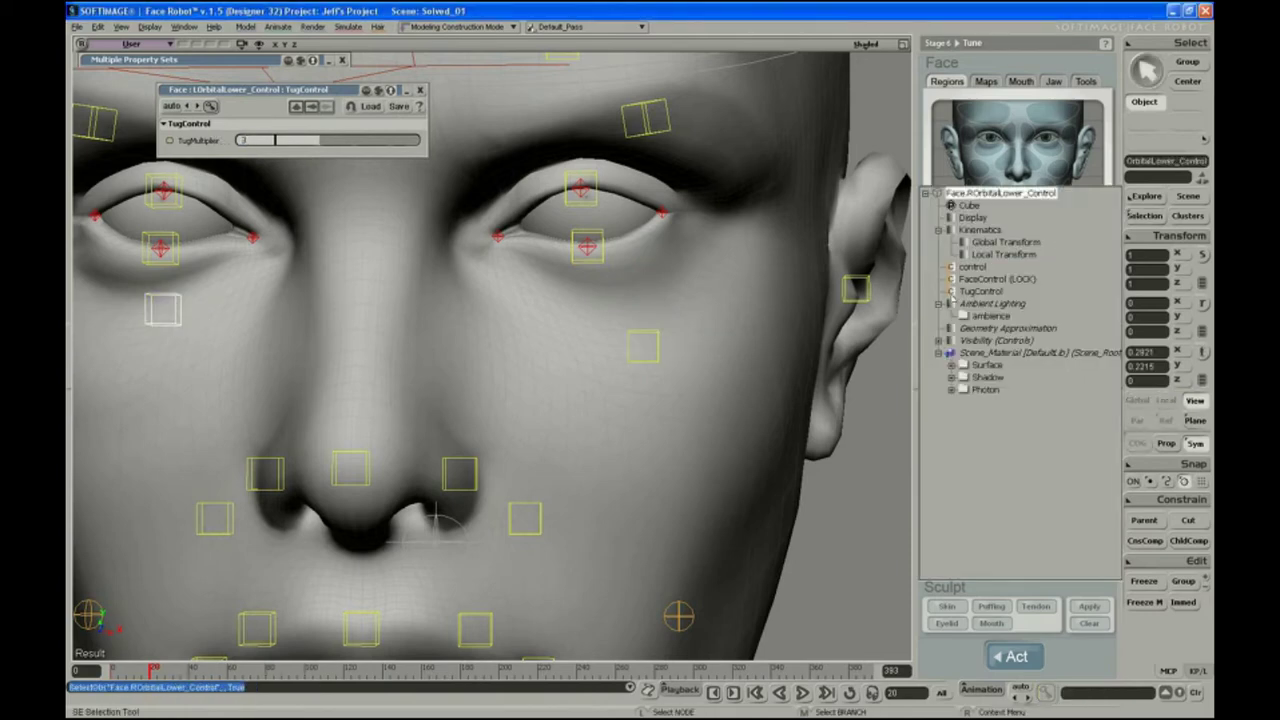
left_click(952, 294)
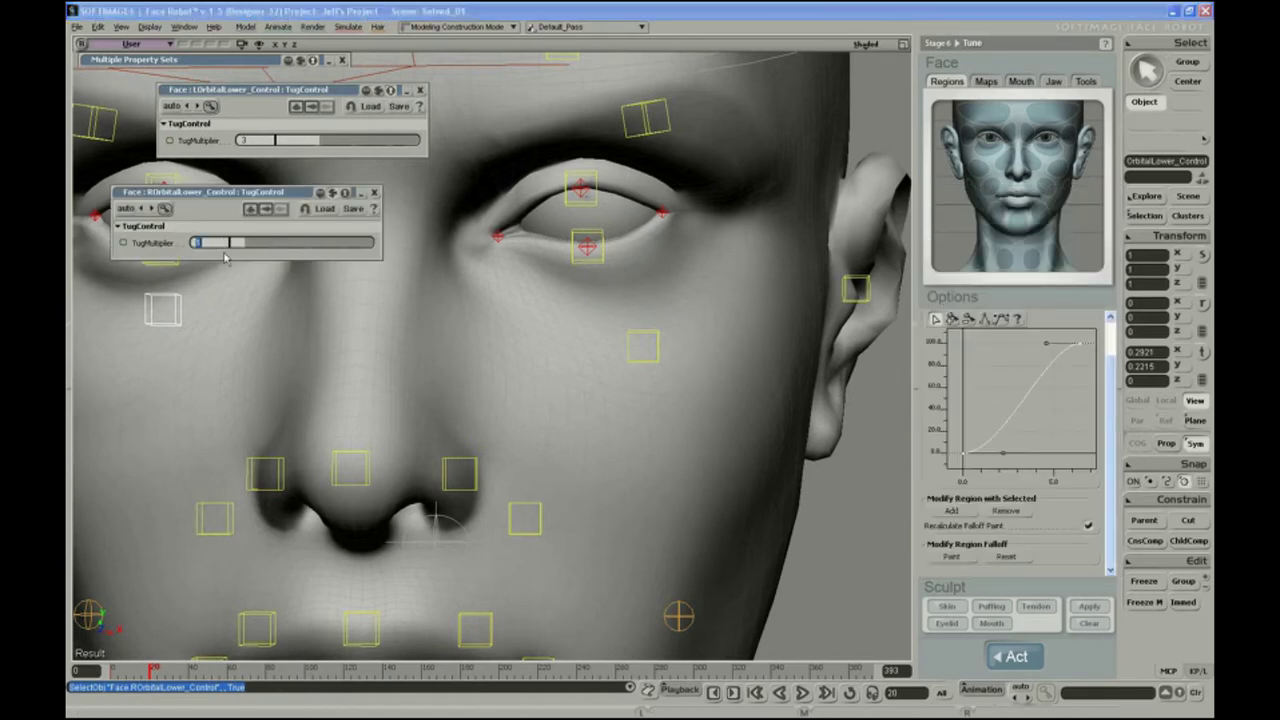
key("Return")
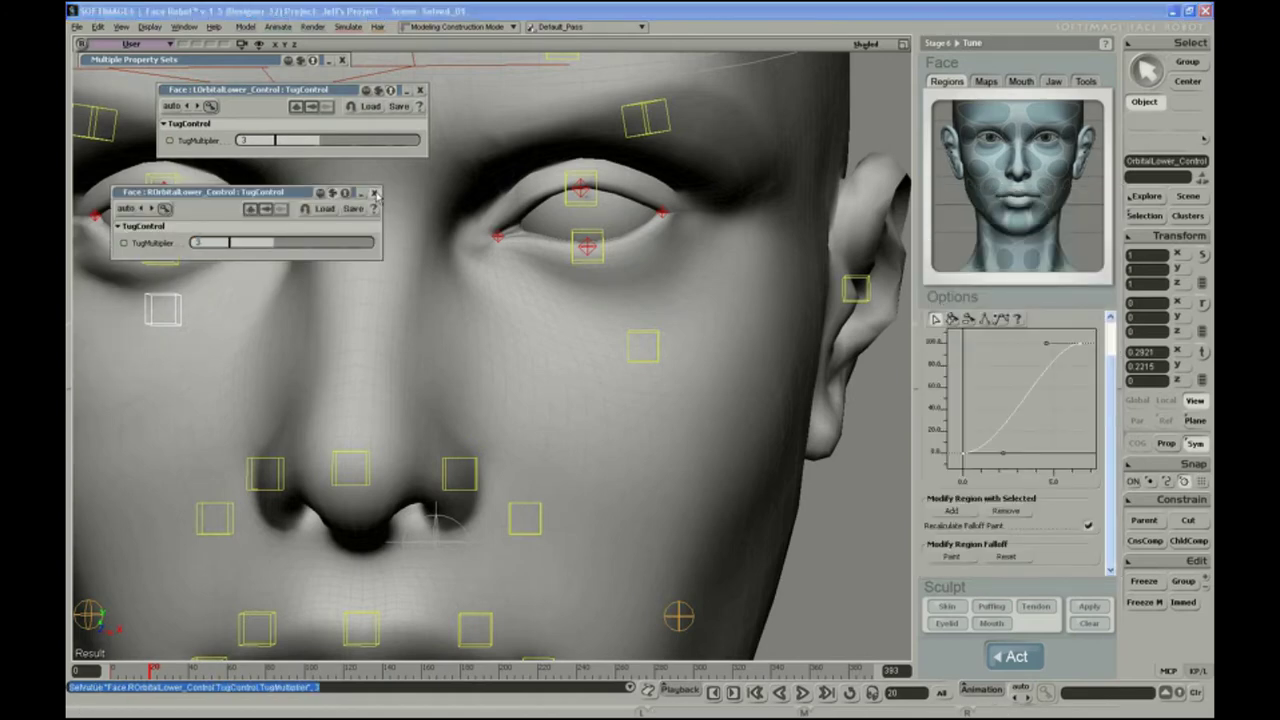
left_click(375, 193)
left_click(420, 90)
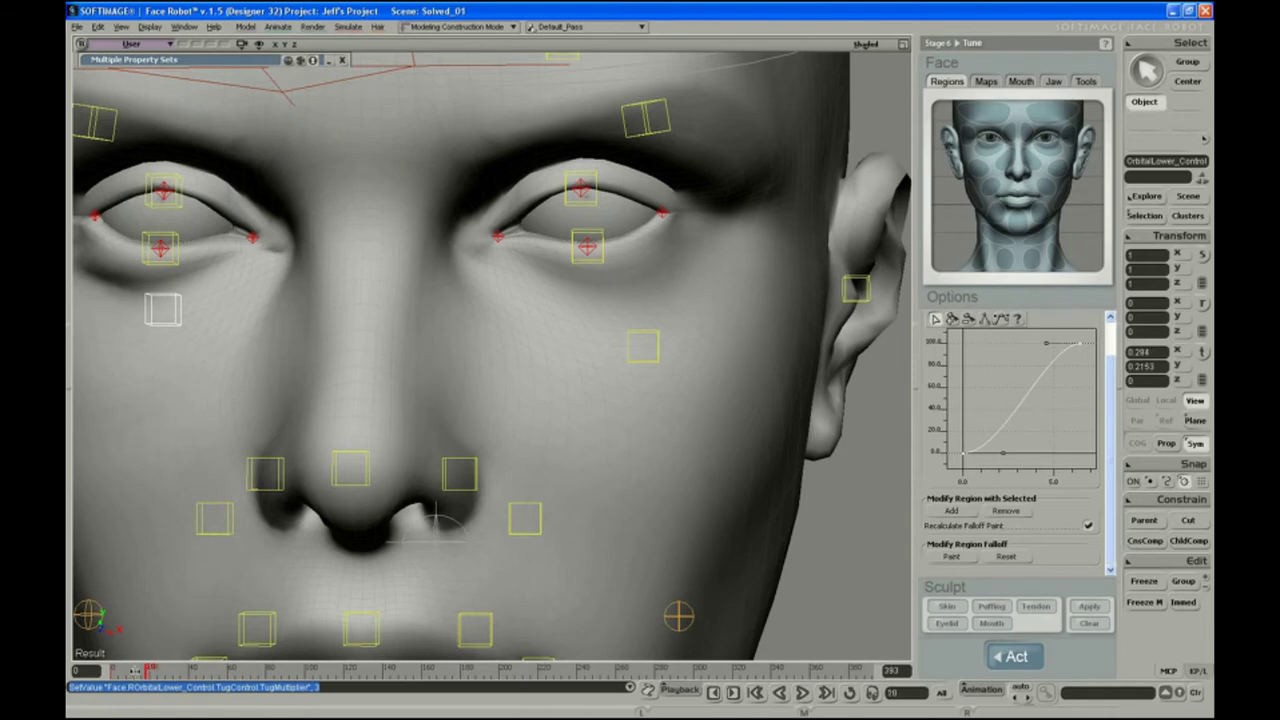
Scrub the animation around frame 20 and examine the skin deformation below the left eye.
left_click_drag(129, 670, 157, 677)
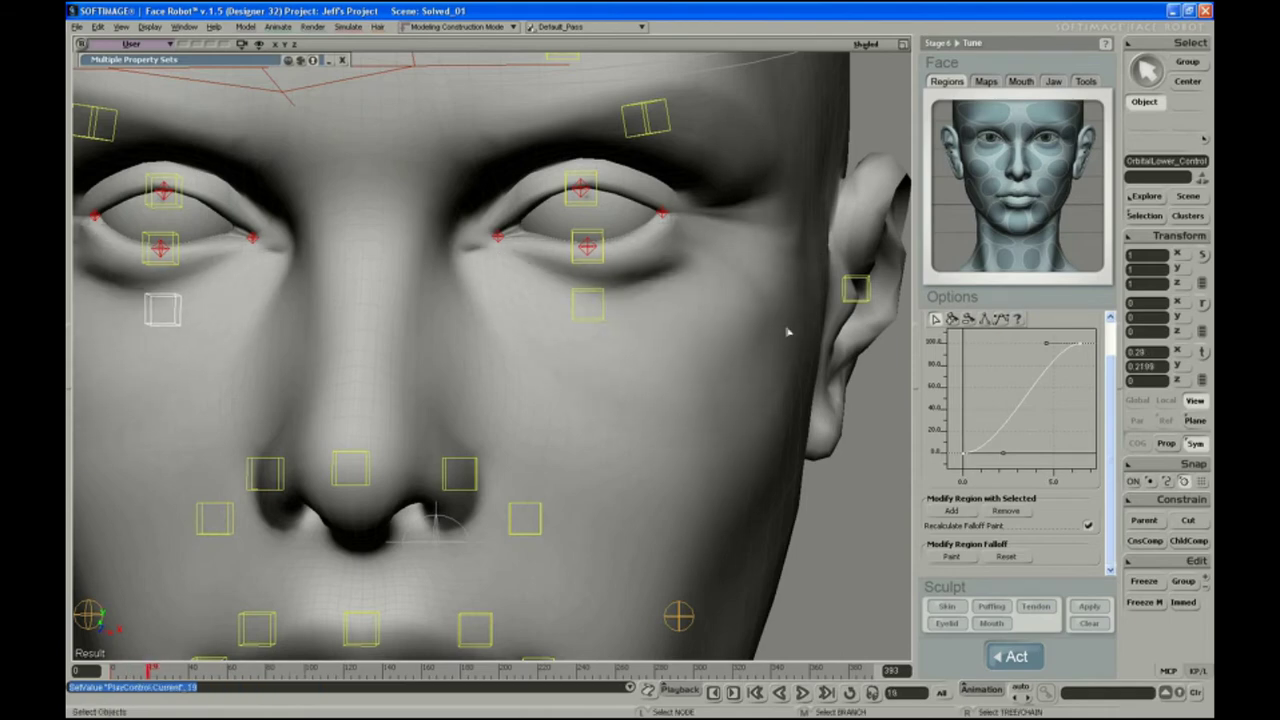
mouse_move(150, 672)
left_mouse_down()
mouse_move(126, 671)
mouse_move(145, 670)
left_mouse_up()
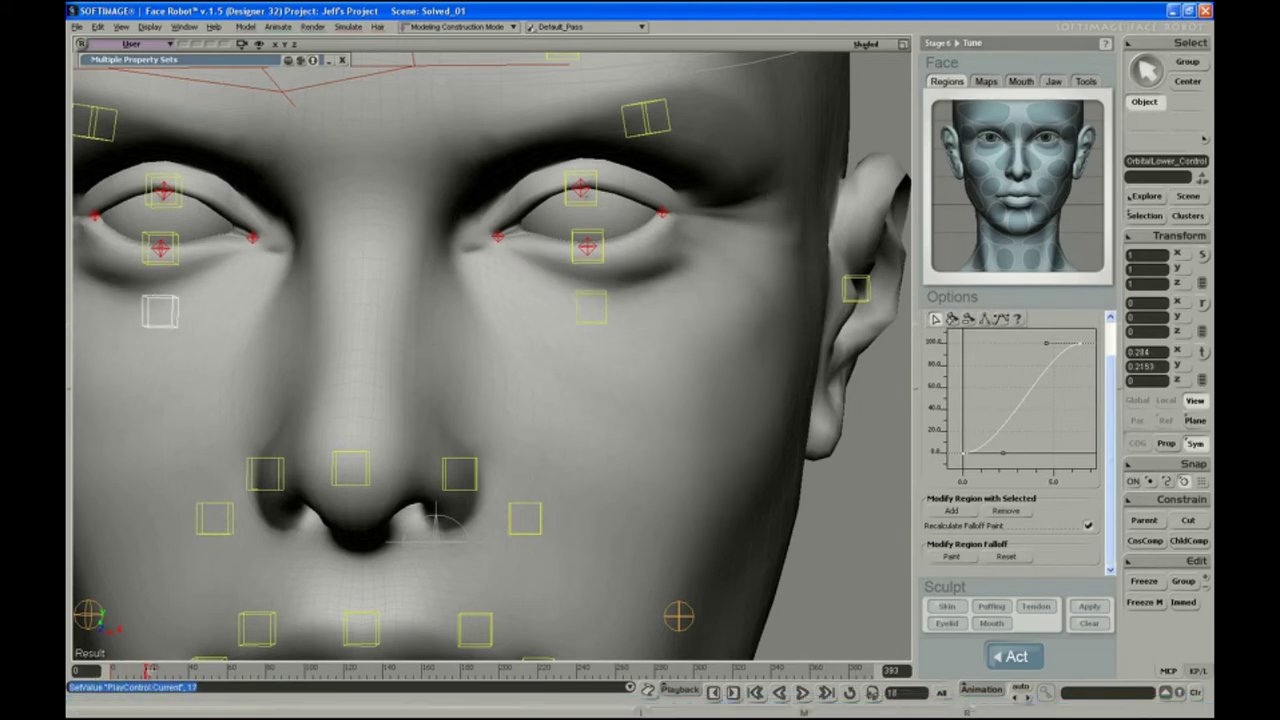
right_click_drag(607, 353, 586, 386)
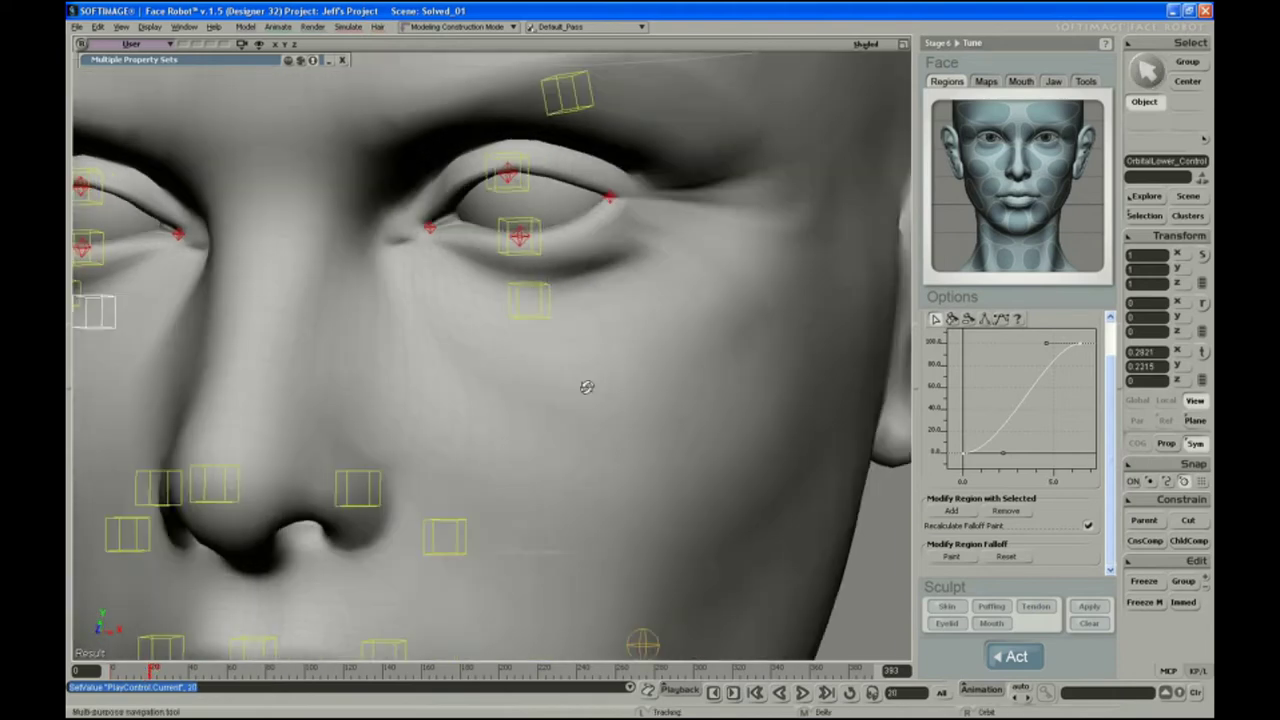
middle_click_drag(586, 386, 526, 426)
right_click_drag(518, 425, 526, 426)
left_click_drag(526, 426, 562, 436)
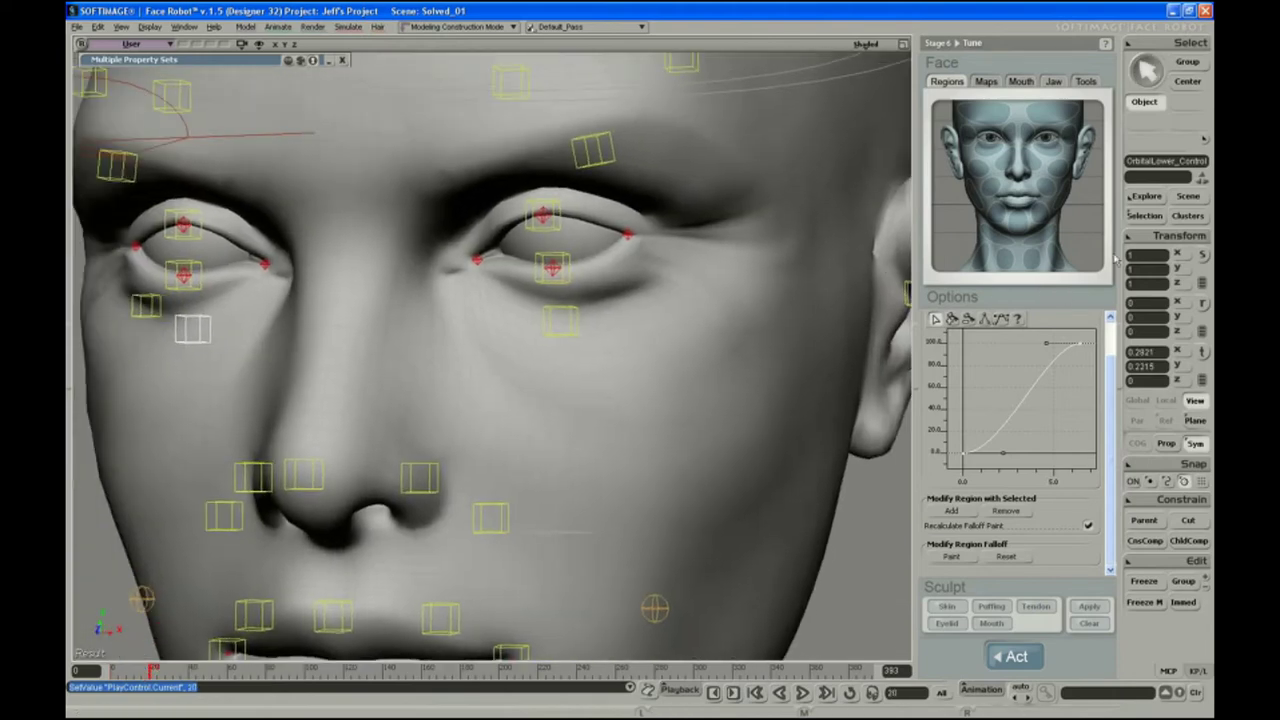
Turn on Envelope Weight Paint for the head mesh and frame the area around the left eye.
left_click_drag(1112, 392, 1150, 160)
left_click(1001, 83)
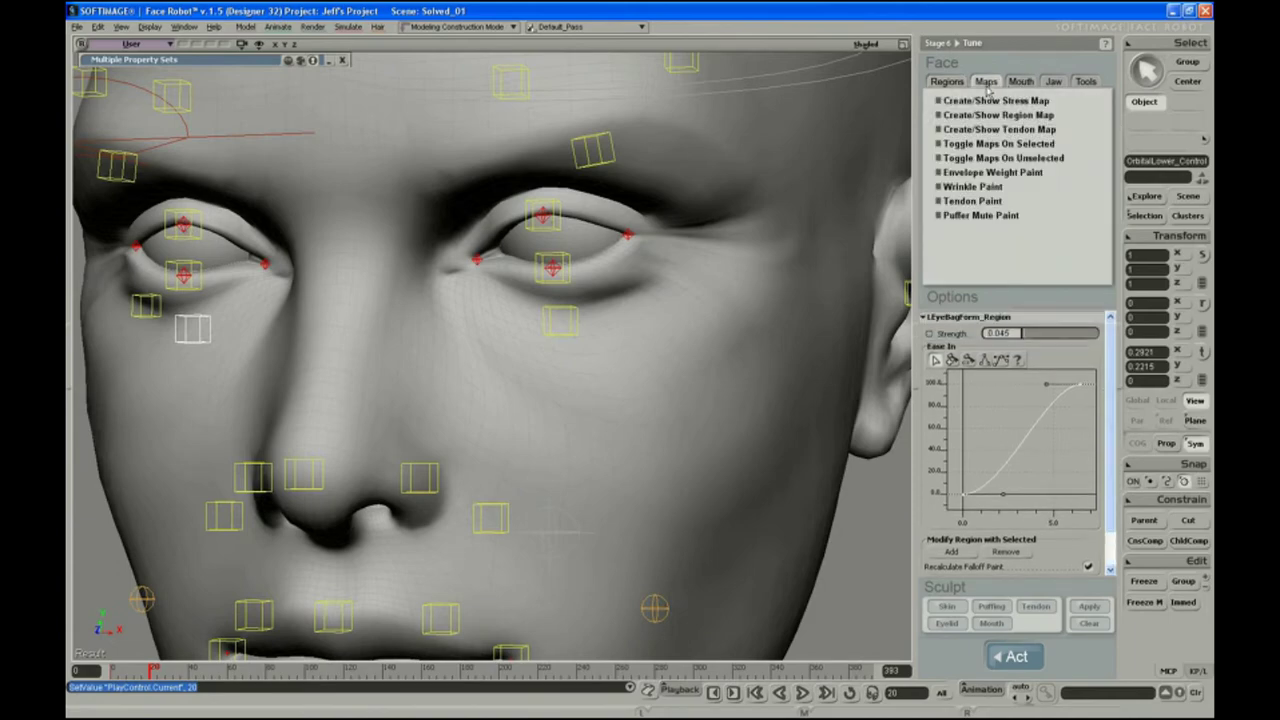
left_click(988, 175)
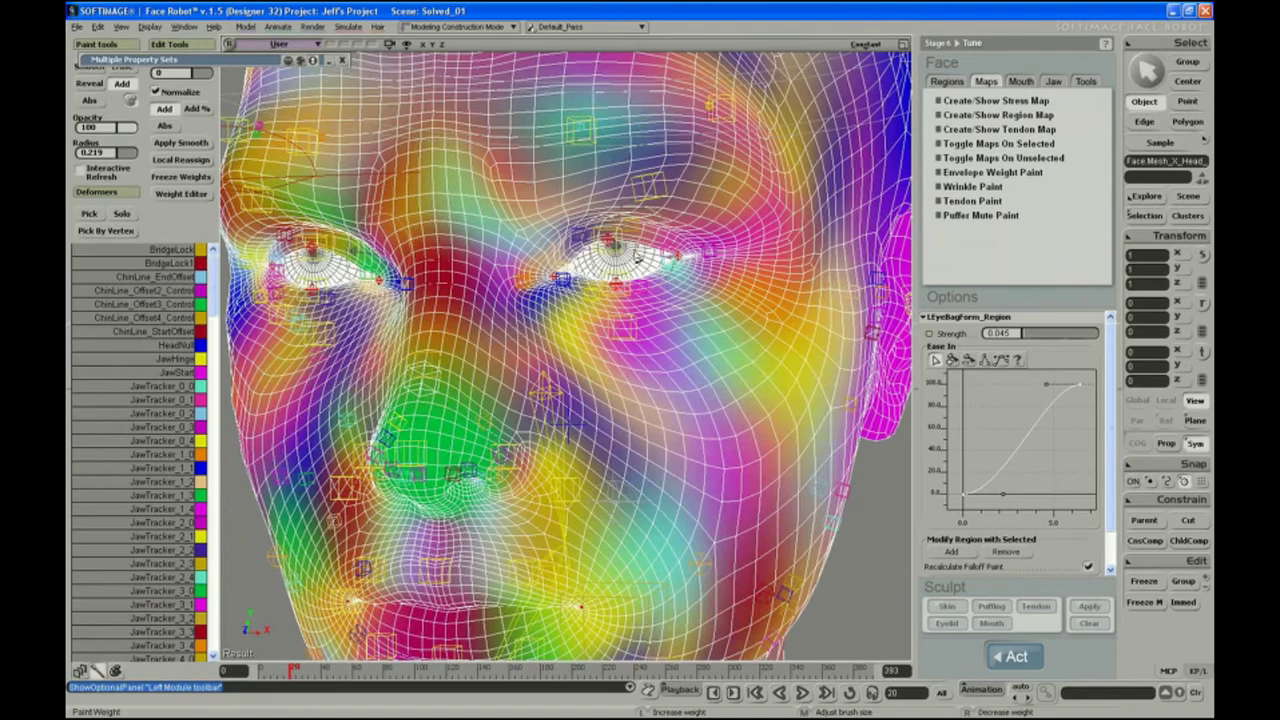
key("s")
right_click_drag(637, 258, 632, 323)
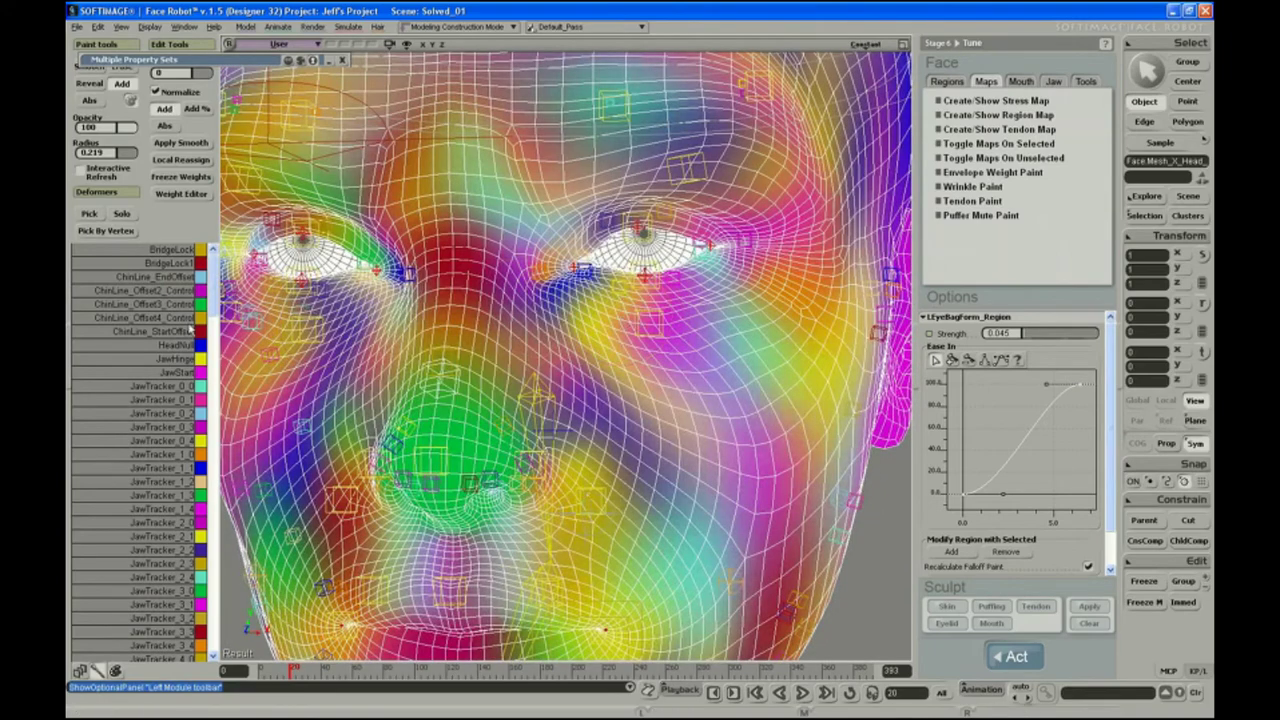
mouse_move(730, 320)
right_mouse_down()
mouse_move(726, 340)
mouse_move(745, 318)
right_mouse_up()
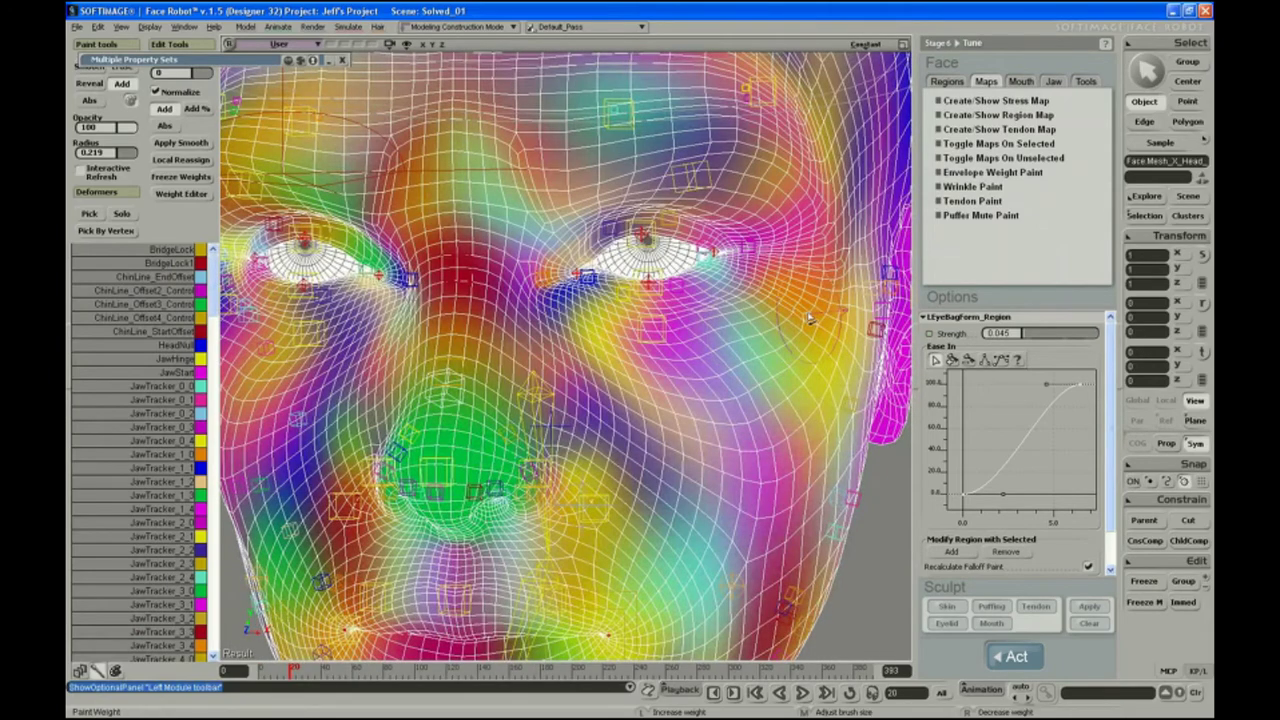
mouse_move(665, 393)
right_mouse_down()
mouse_move(771, 380)
mouse_move(612, 377)
mouse_move(640, 366)
mouse_move(657, 329)
mouse_move(690, 366)
right_mouse_up()
Set the brush radius to 0.286 and paint NosePivot envelope weight onto the skin below the left eye's inner corner.
left_click_drag(211, 293, 213, 490)
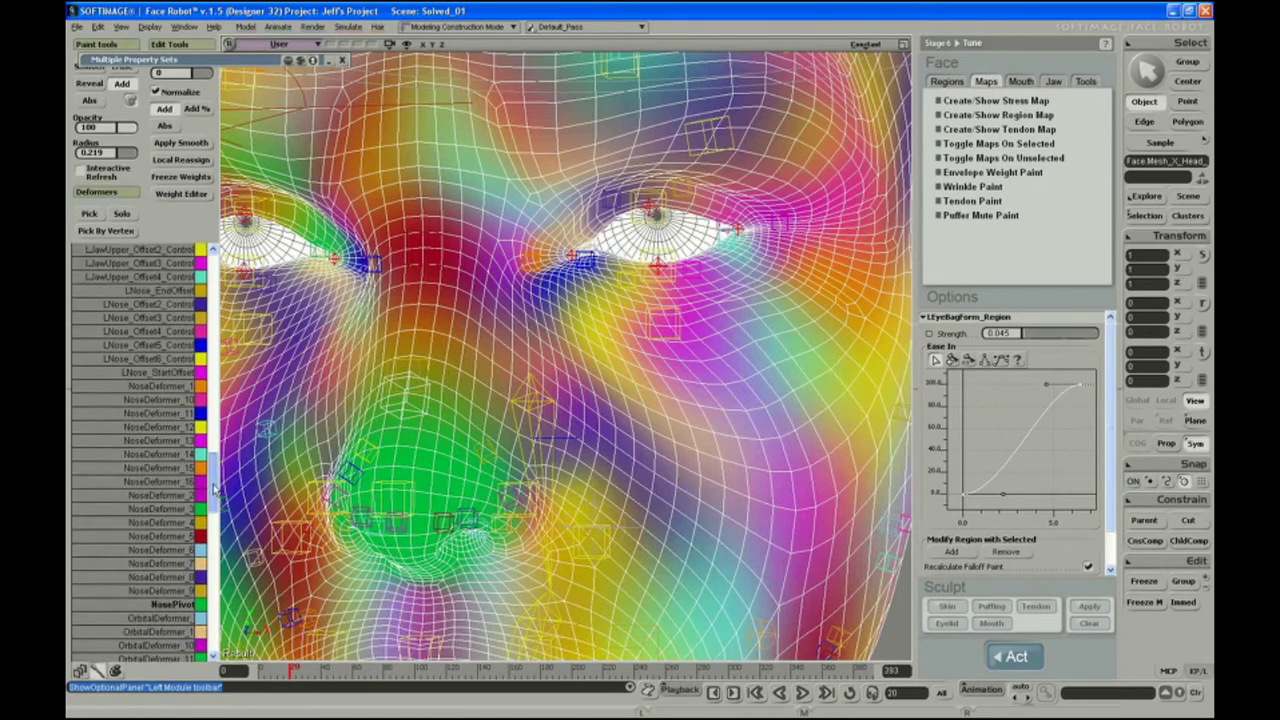
key("s")
middle_click_drag(646, 383, 633, 405)
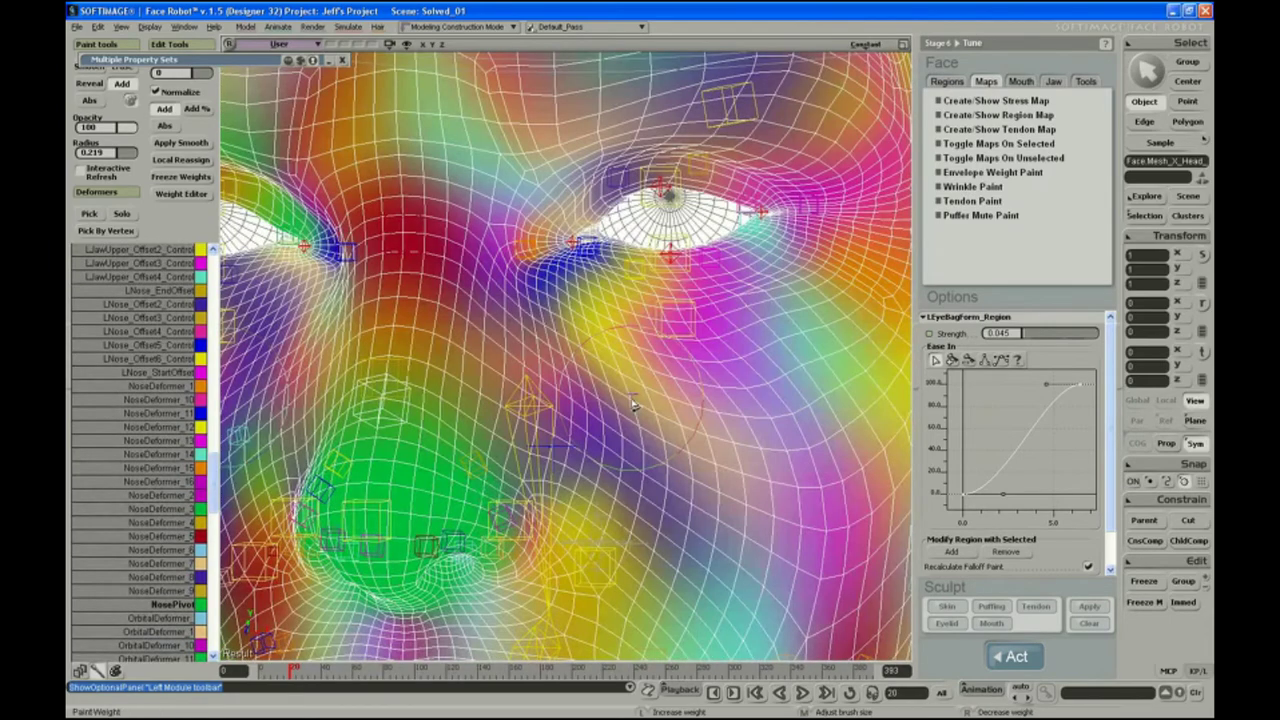
key("s")
right_click_drag(642, 388, 655, 387)
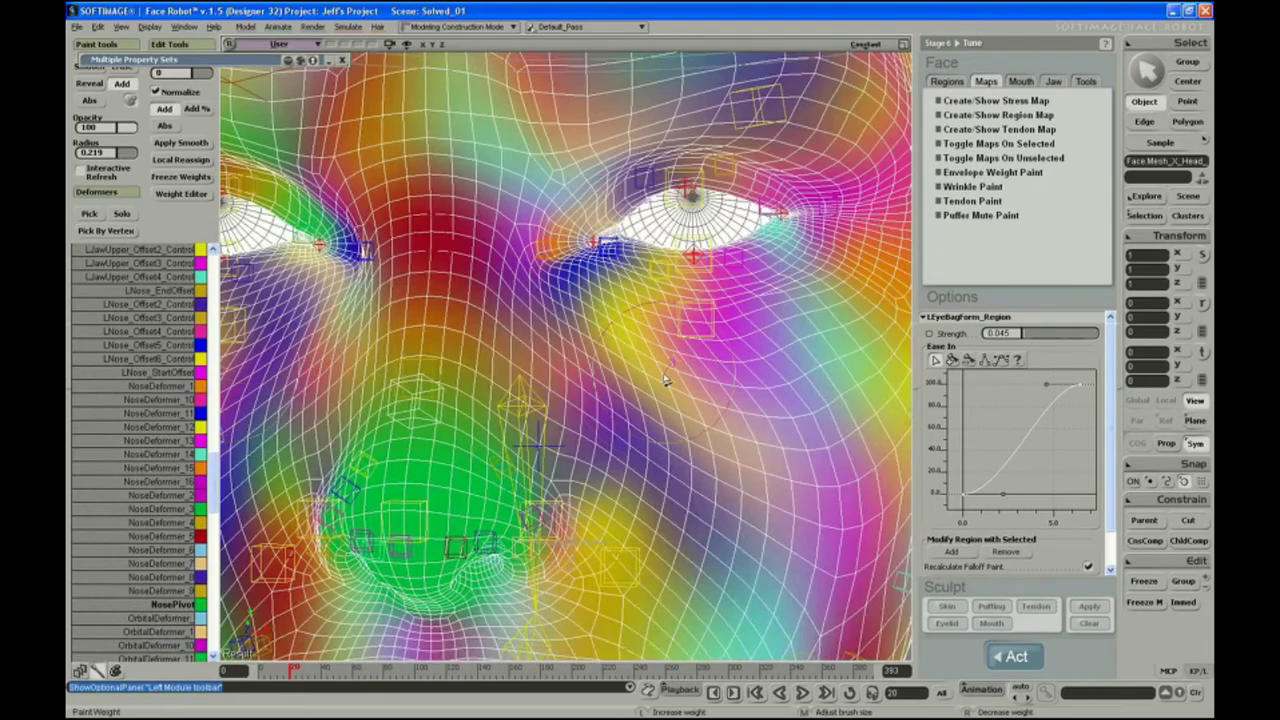
key("s")
middle_click_drag(666, 343, 660, 367)
left_click_drag(660, 367, 650, 374)
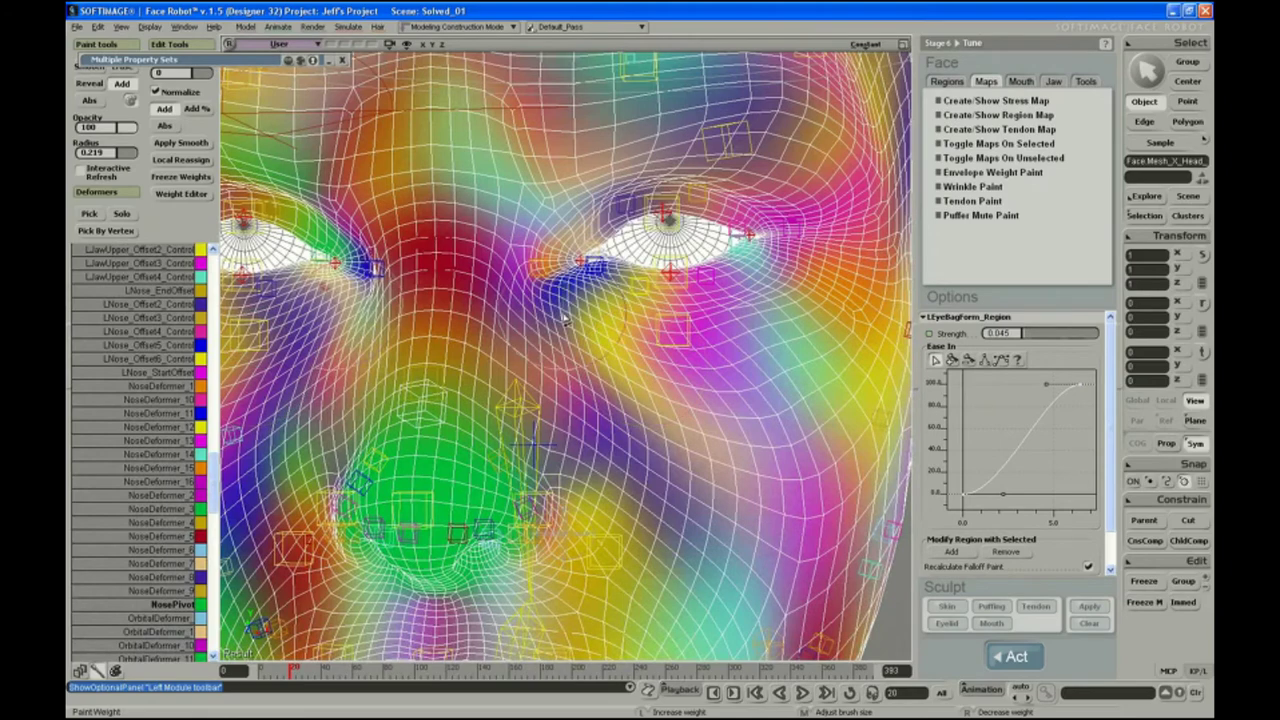
middle_click_drag(558, 297, 565, 297)
key("s")
right_click_drag(578, 320, 600, 323)
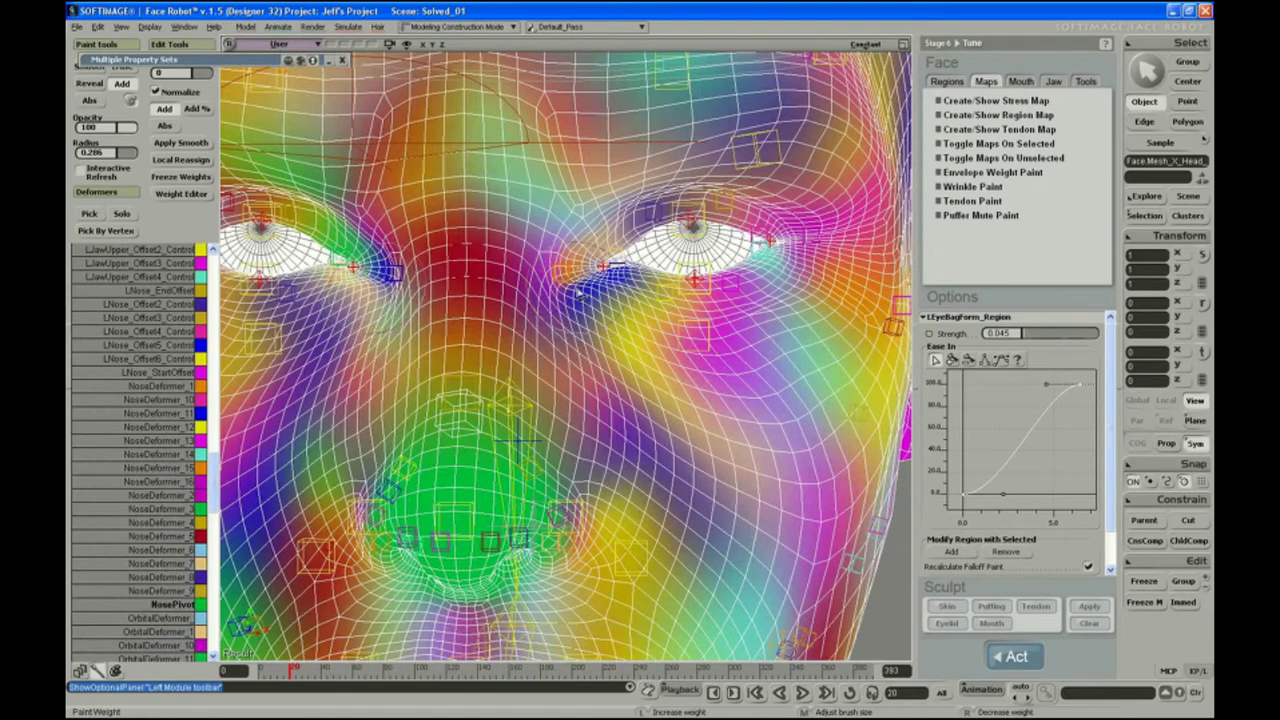
left_click_drag(577, 292, 585, 303)
left_click_drag(582, 296, 590, 310)
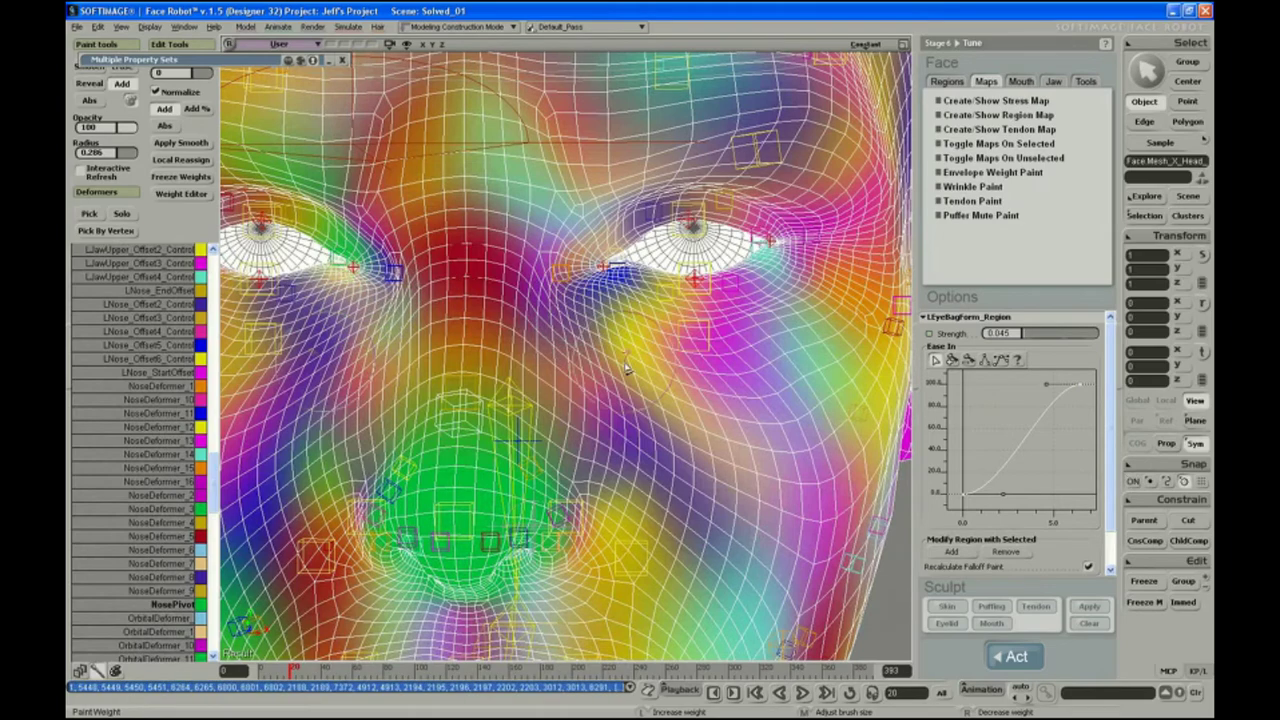
Scrub the animation between frames 17 and 20 and examine the skin deformation around the left eye.
key("s")
right_click_drag(622, 382, 606, 363)
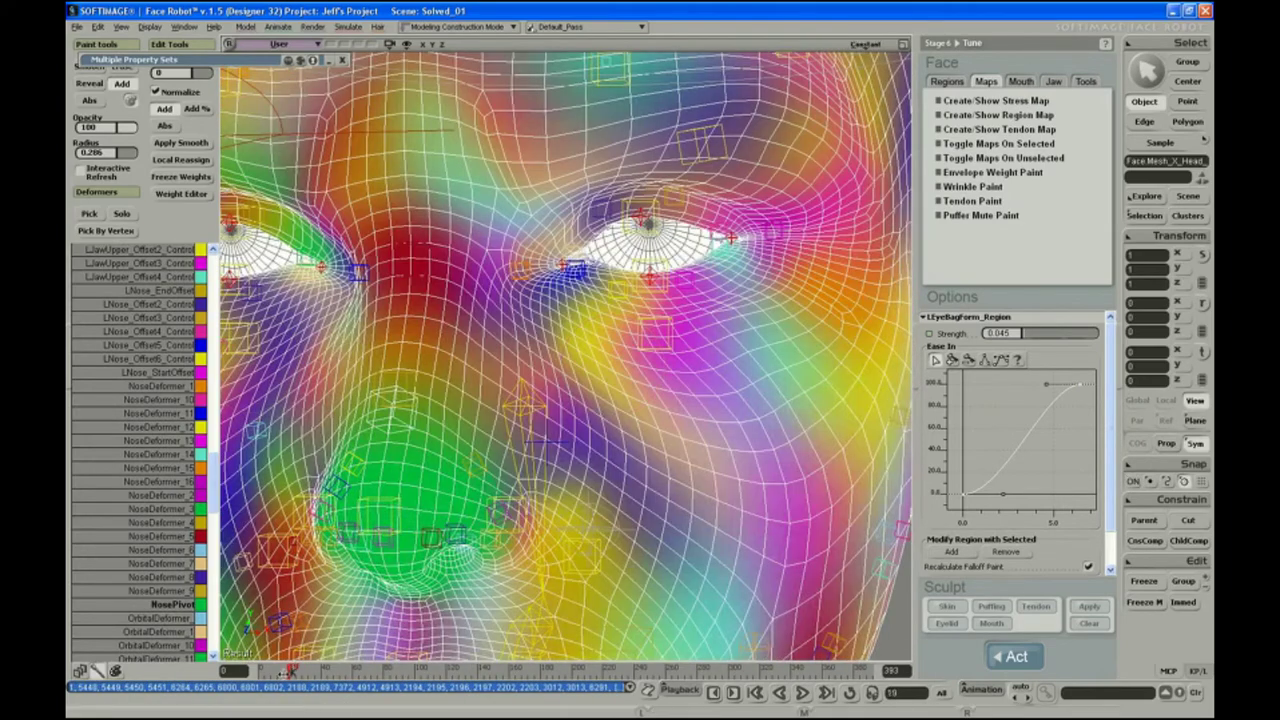
mouse_move(286, 673)
left_mouse_down()
mouse_move(264, 674)
mouse_move(290, 673)
left_mouse_up()
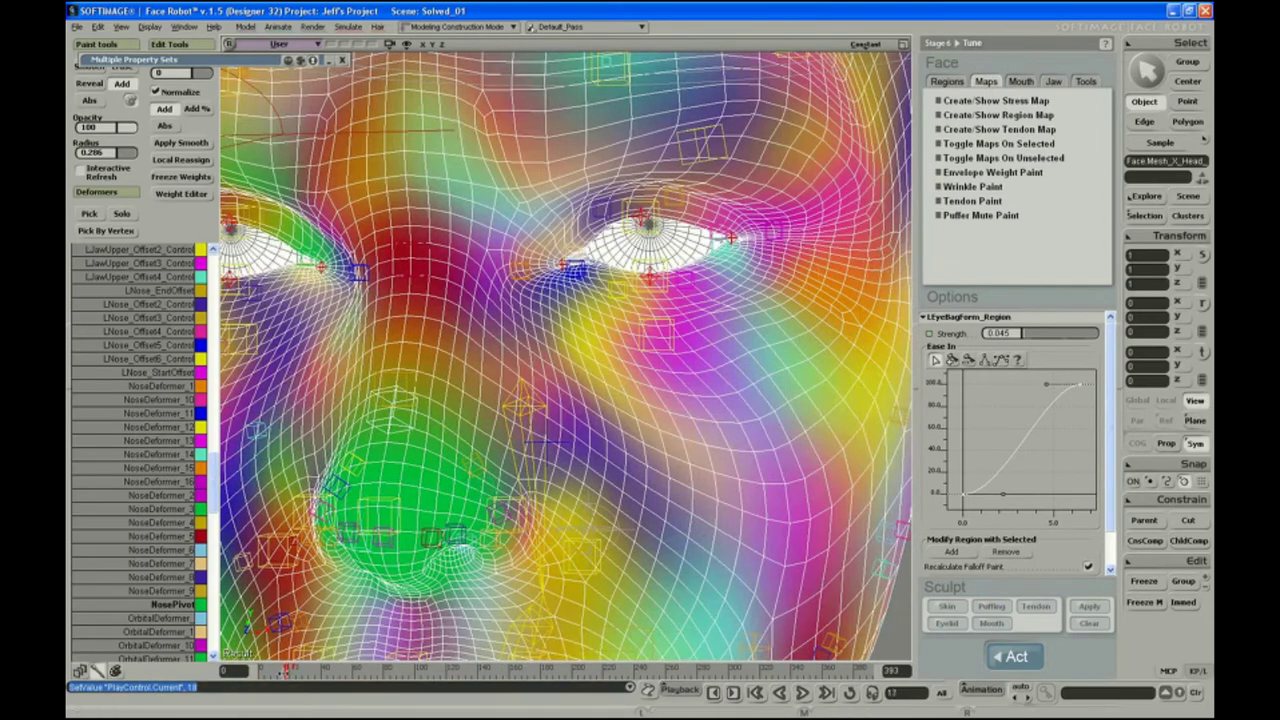
mouse_move(284, 673)
left_mouse_down()
mouse_move(264, 682)
mouse_move(284, 686)
left_mouse_up()
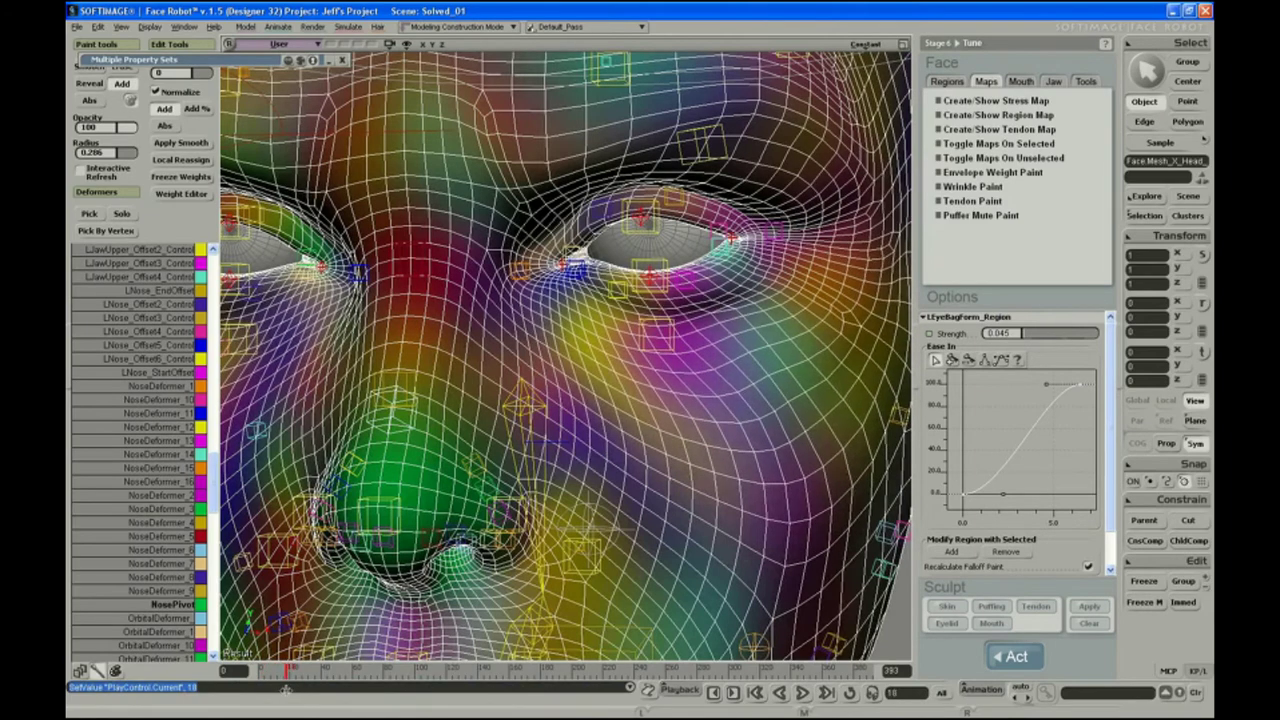
left_click_drag(286, 688, 289, 688)
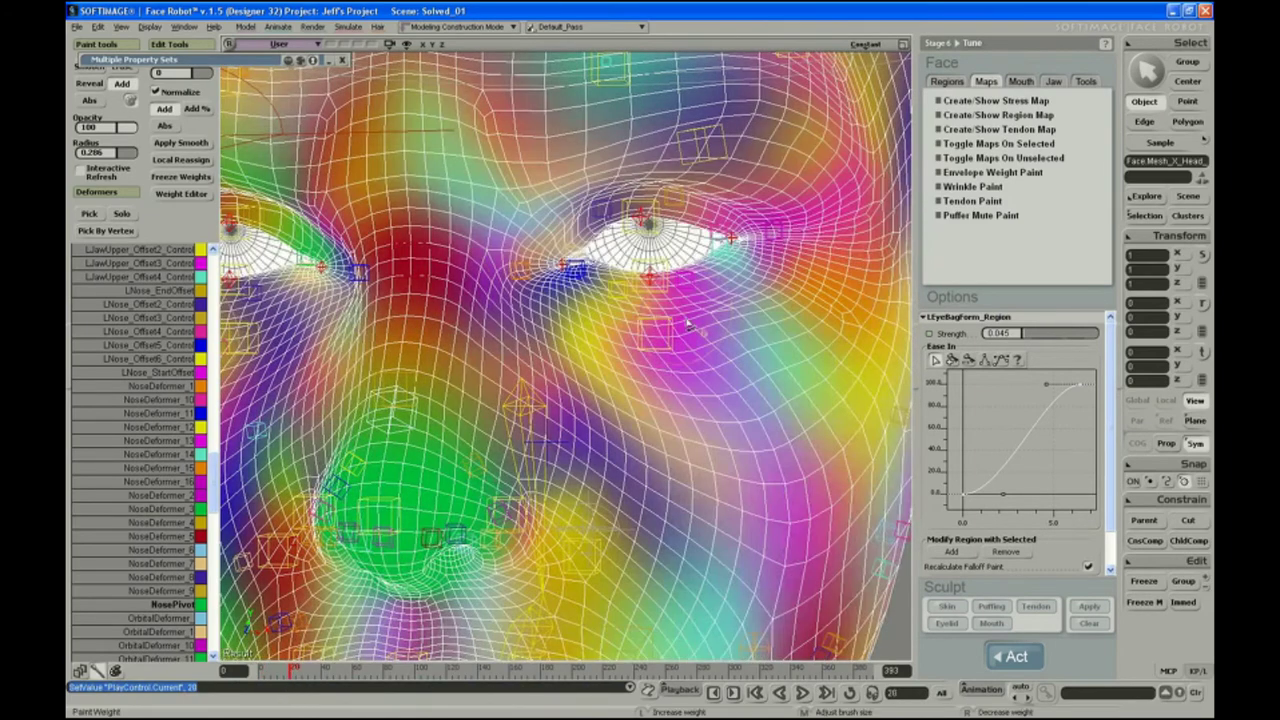
key("s")
middle_click_drag(714, 374, 706, 346)
left_click_drag(706, 346, 682, 330)
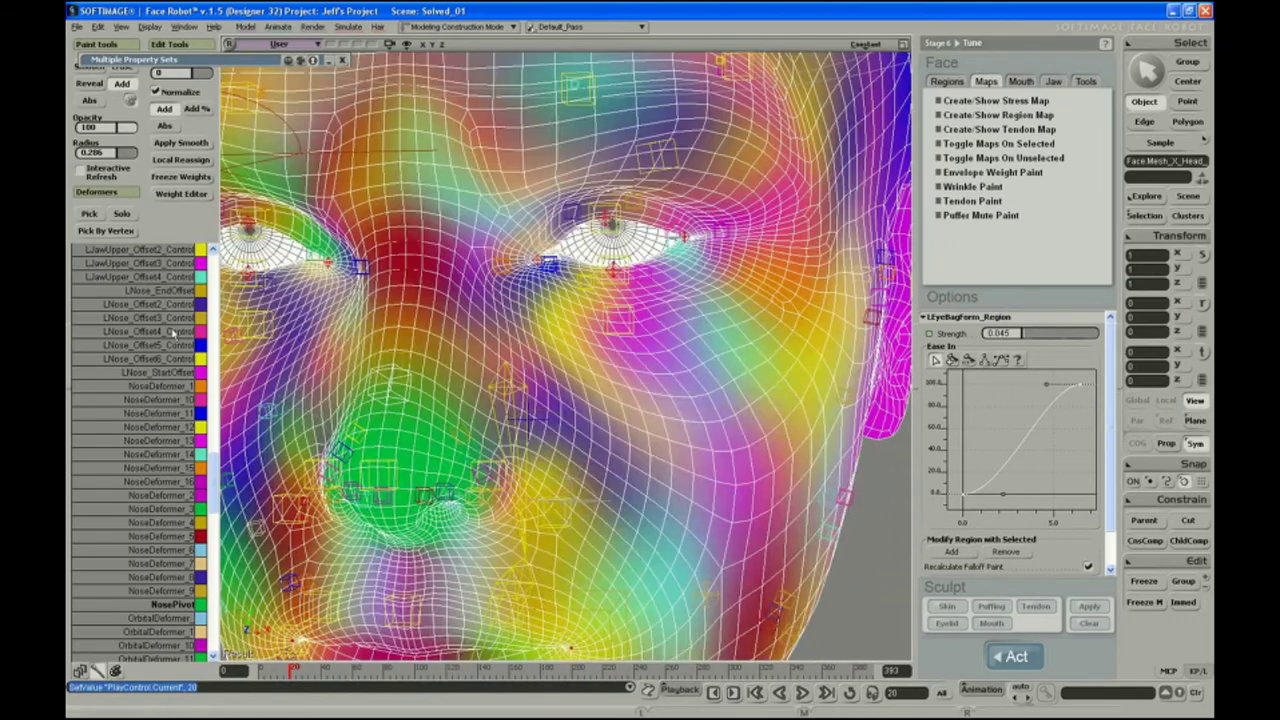
Turn on solo display of deformer weights and go through OrbitalDeformer_10 to OrbitalDeformer_14 to locate their areas of influence.
left_click_drag(216, 505, 210, 548)
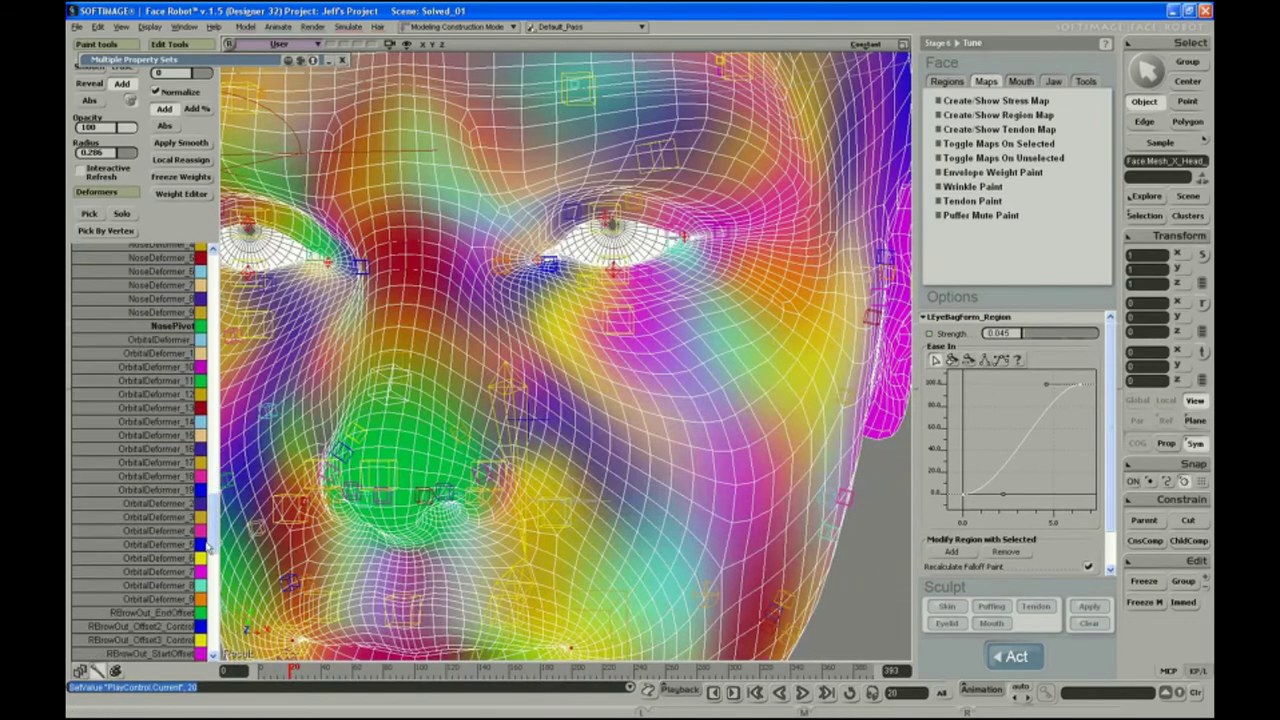
left_click(162, 369)
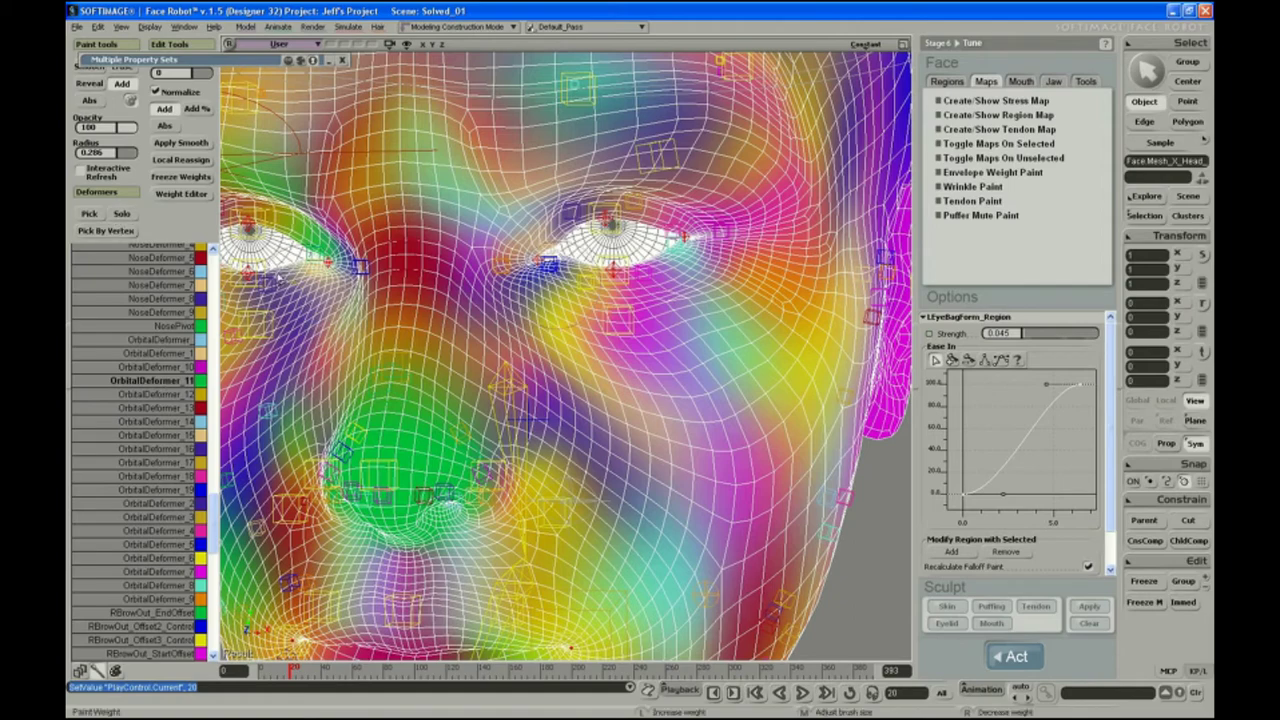
left_click(121, 214)
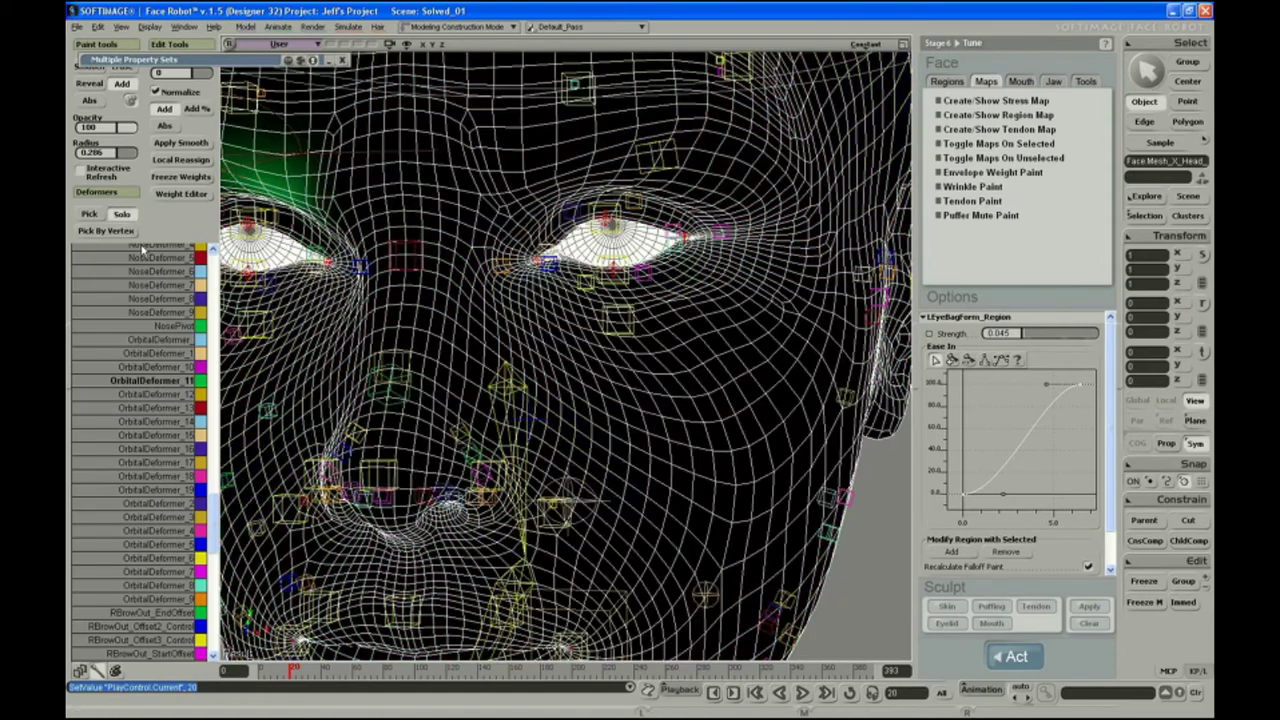
left_click(164, 368)
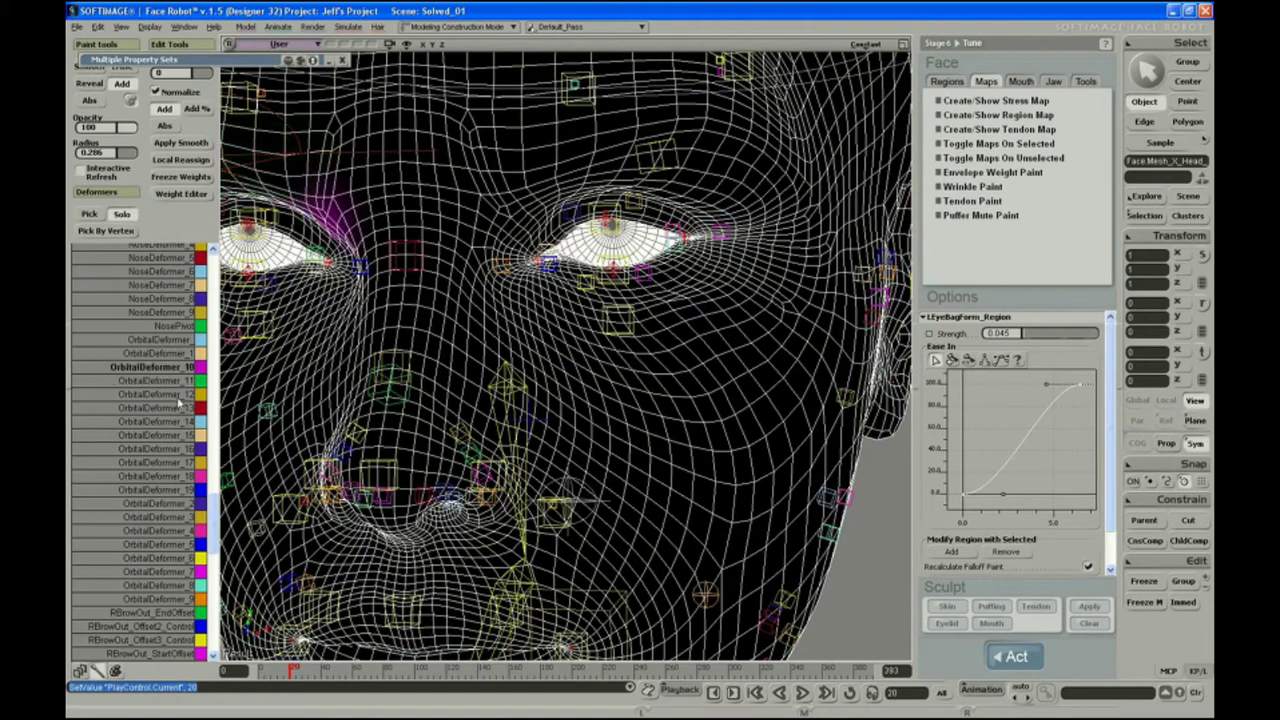
key("s")
mouse_move(528, 374)
right_mouse_down()
mouse_move(514, 371)
mouse_move(566, 377)
right_mouse_up()
key("s")
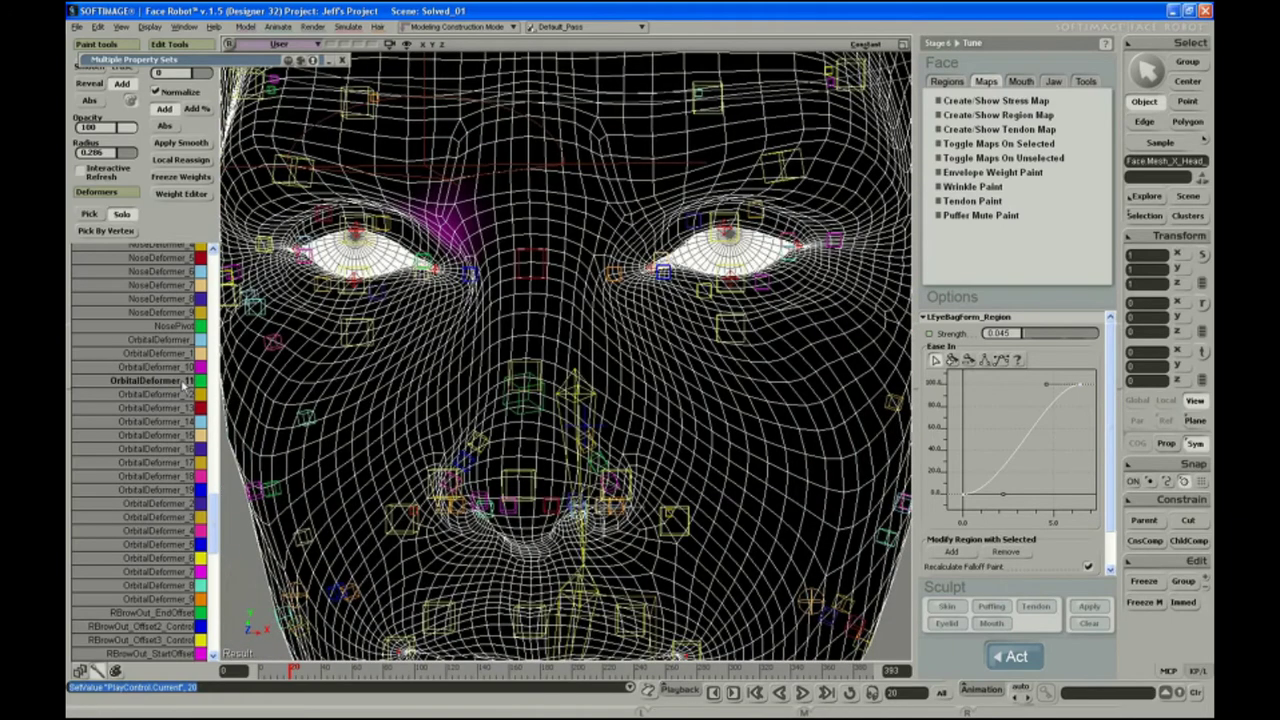
left_click(182, 395)
left_click(175, 422)
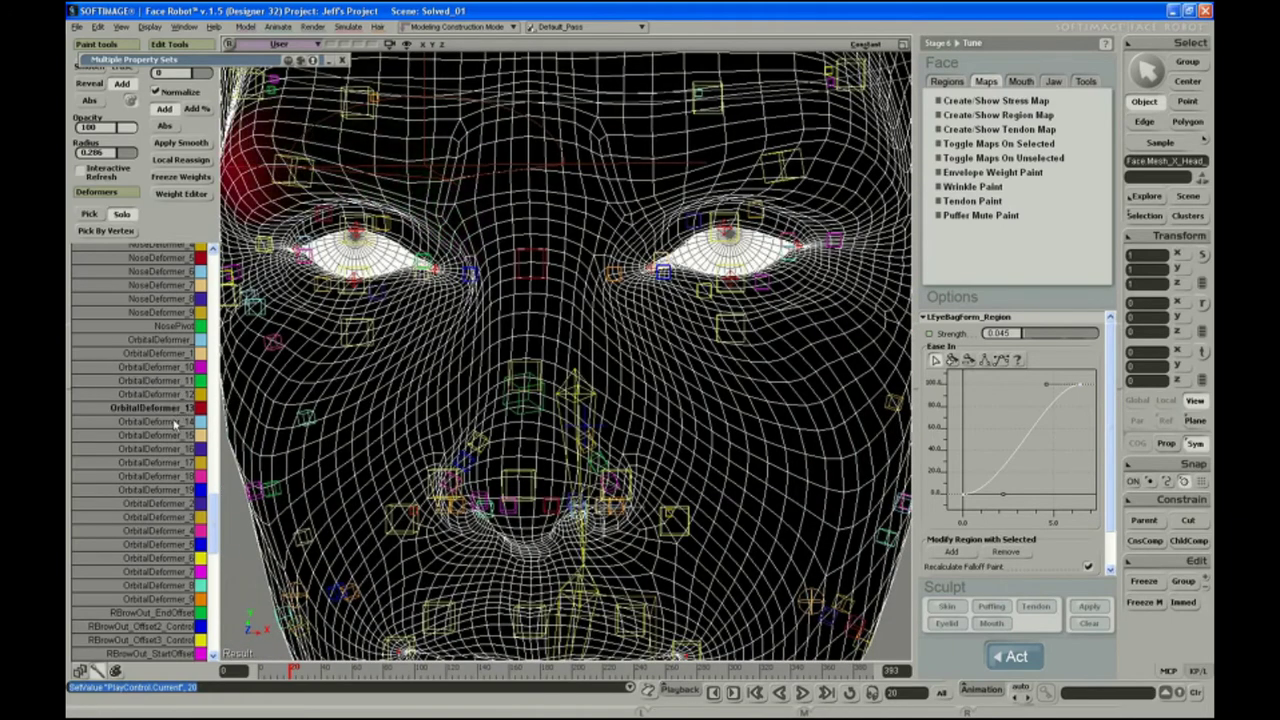
Frame the left eye and pick OrbitalDeformer_9, which influences its outer corner, as the deformer to paint.
key("s")
right_click_drag(650, 400, 551, 406)
right_click_drag(690, 346, 591, 343)
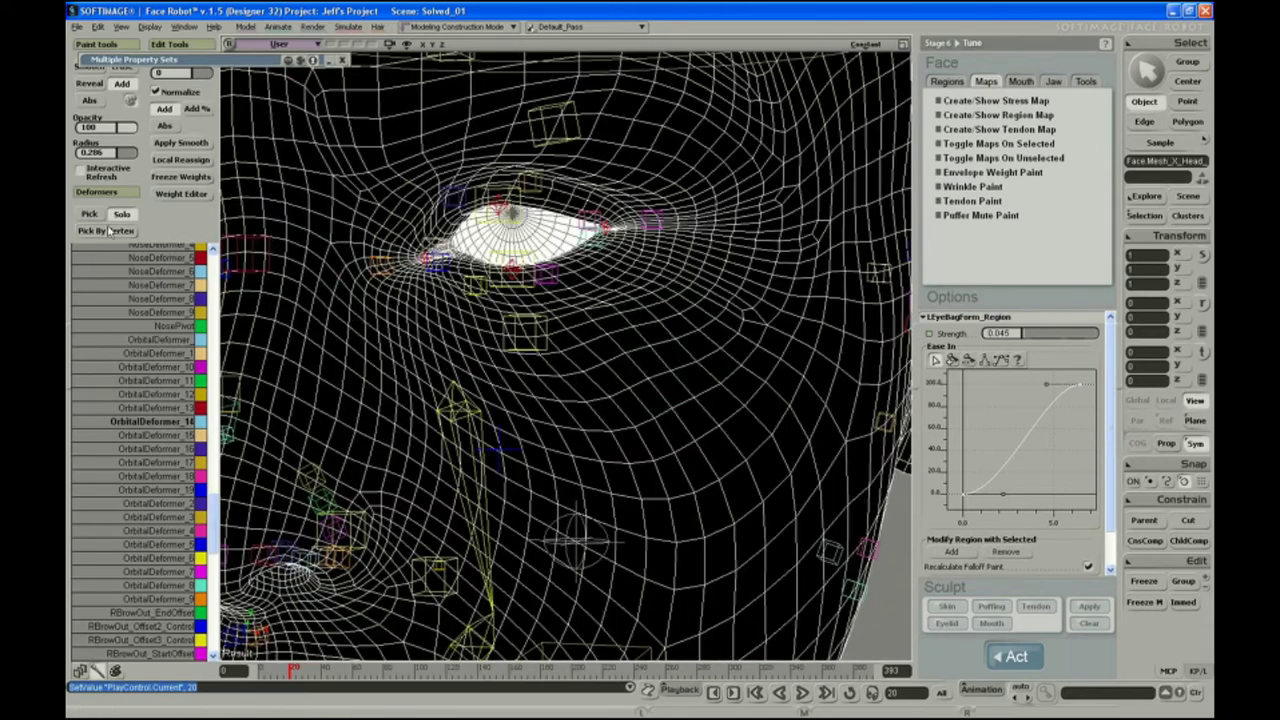
left_click(104, 231)
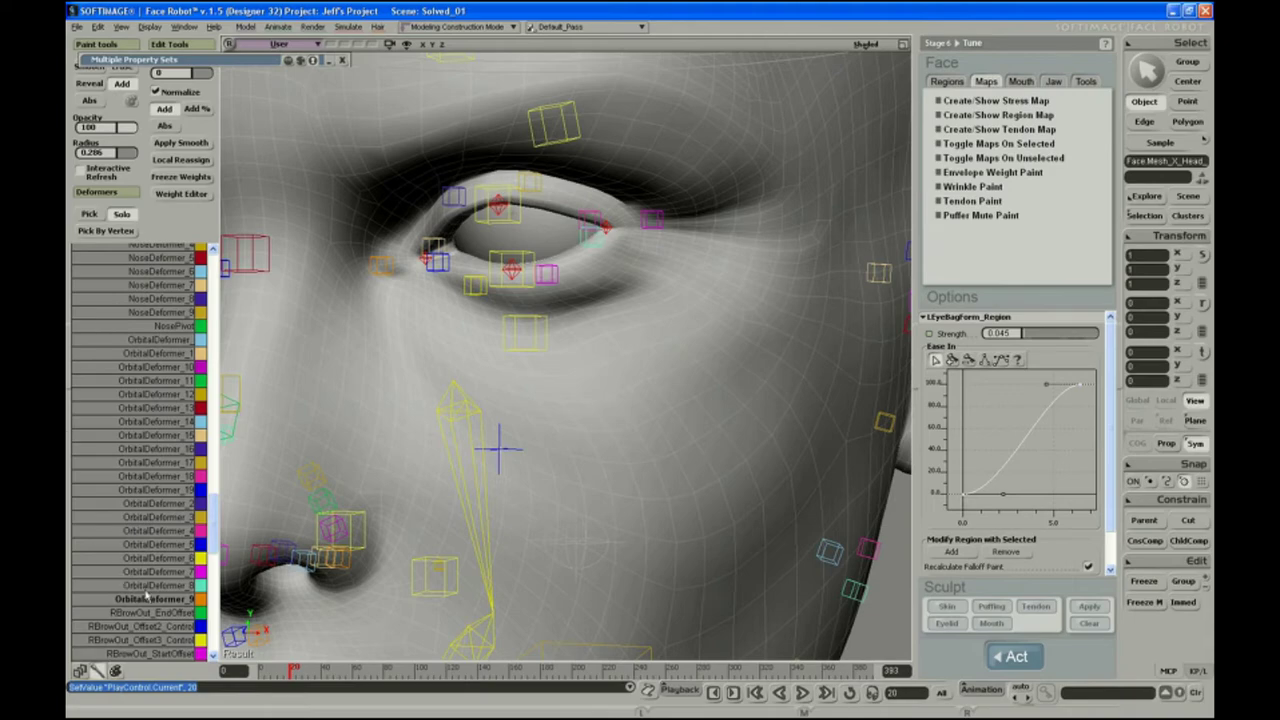
At frame 21, set the brush opacity to 16.535 and radius to 0.668, and reduce OrbitalDeformer_9's weight beside the left eye's outer corner.
key("w")
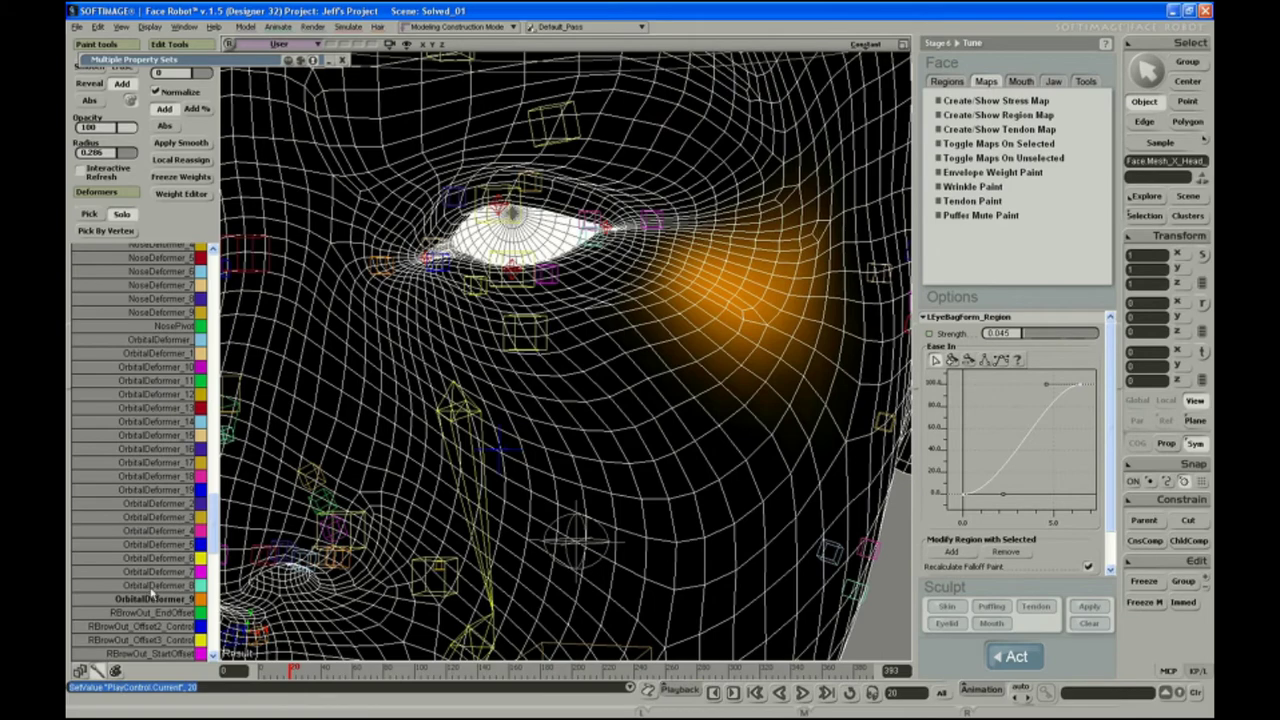
left_click_drag(292, 668, 296, 672)
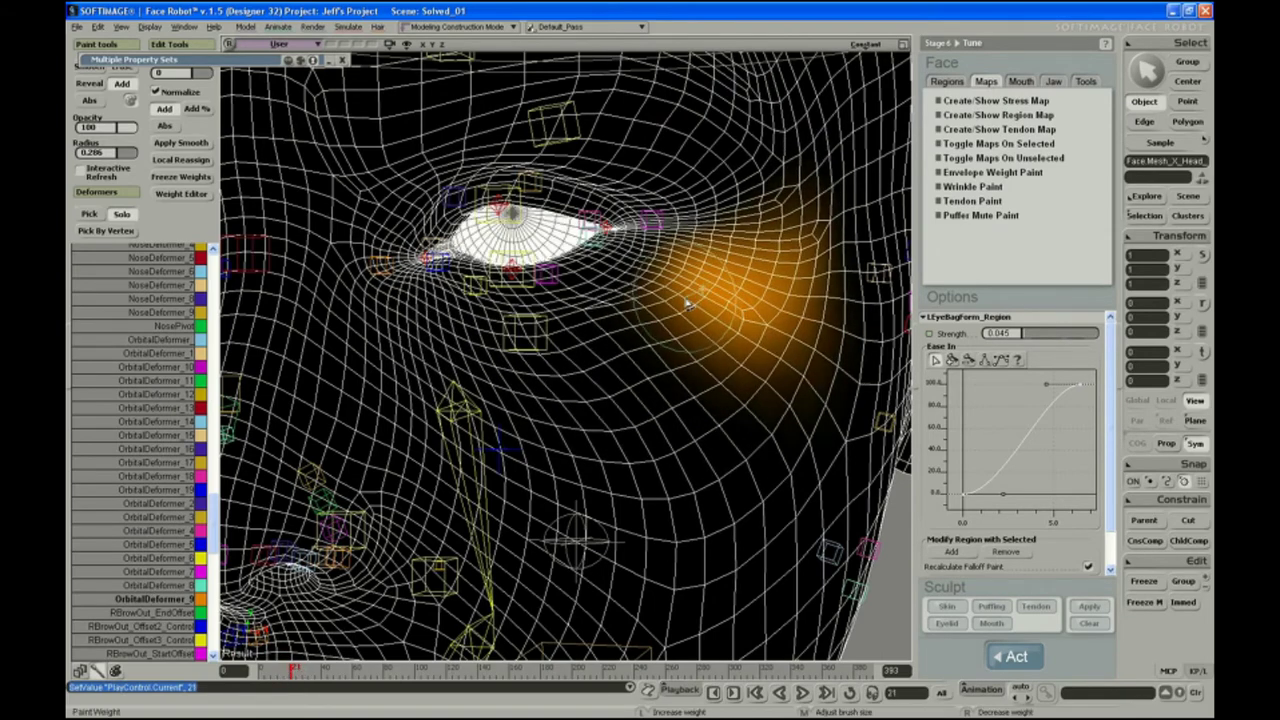
key("ctrl+w")
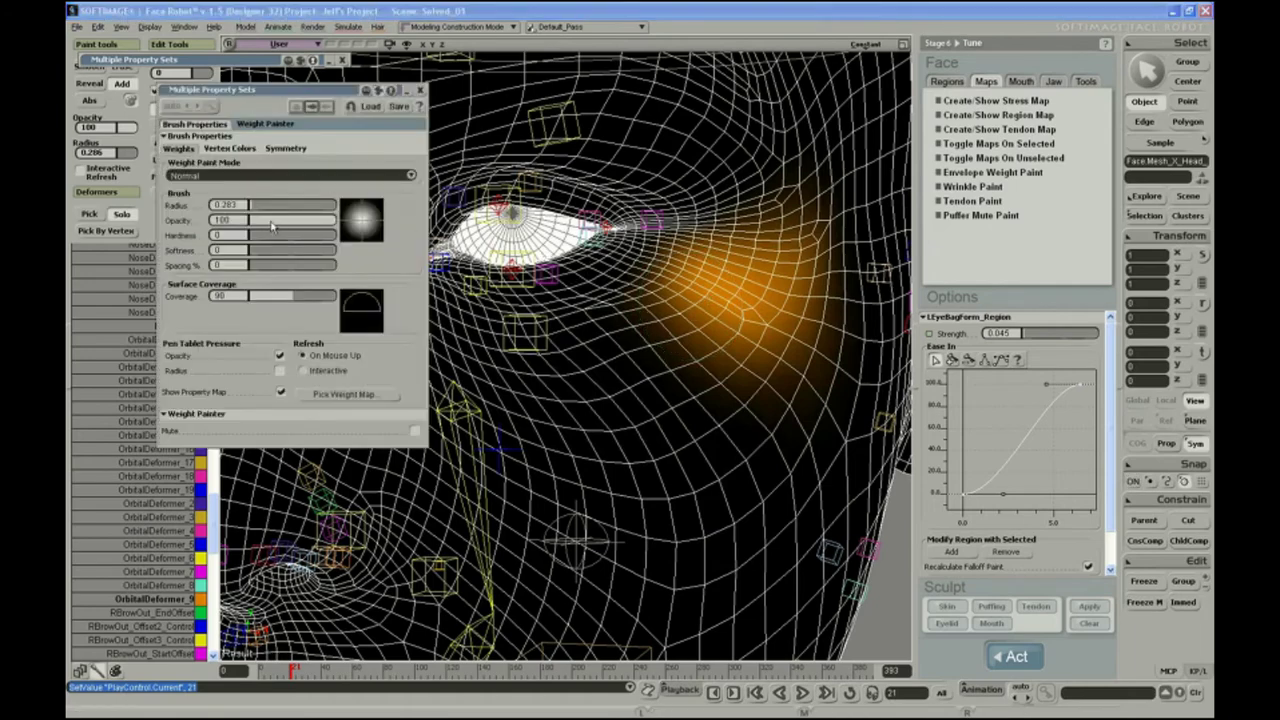
left_click(270, 224)
left_click_drag(264, 225, 266, 225)
middle_click_drag(848, 299, 893, 286)
mouse_move(805, 262)
right_mouse_down()
mouse_move(680, 260)
mouse_move(790, 236)
mouse_move(777, 193)
mouse_move(648, 262)
right_mouse_up()
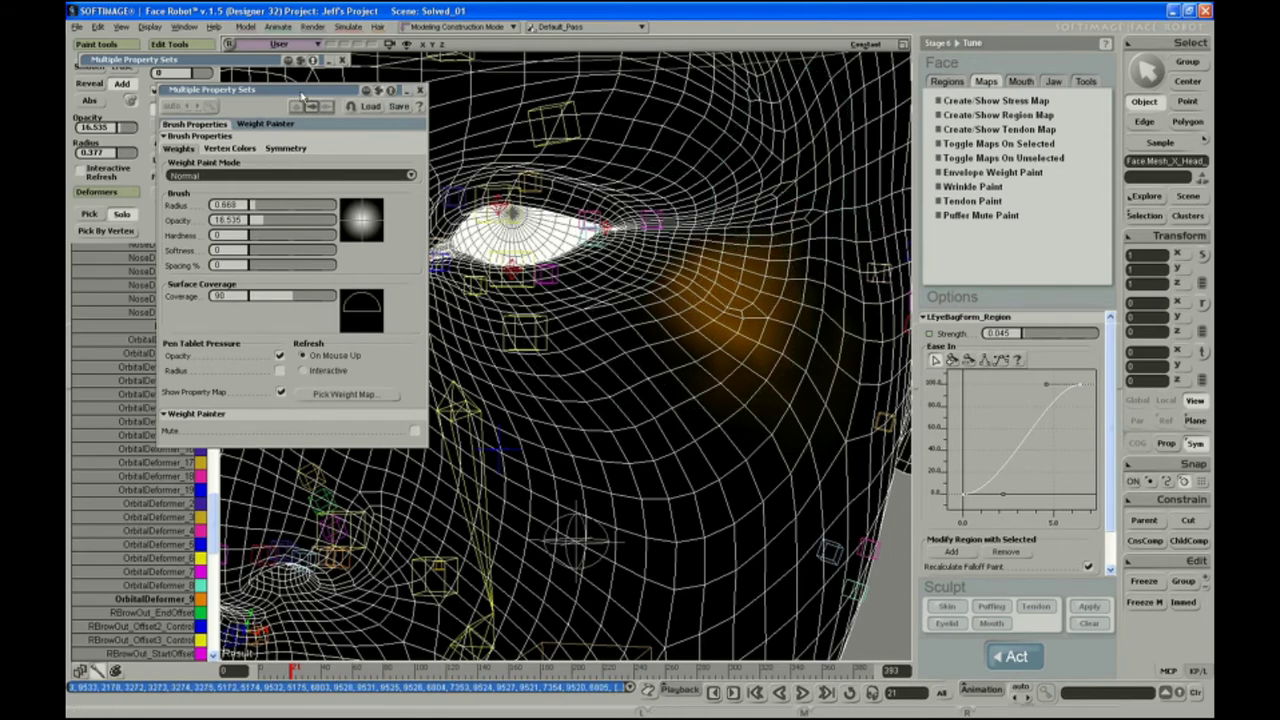
Set the brush radius to 0.563 and reduce OrbitalDeformer_8's weight on the cheek below the left eye's outer corner.
left_click_drag(302, 94, 293, 63)
middle_click_drag(838, 150, 820, 145)
right_click_drag(775, 160, 640, 220)
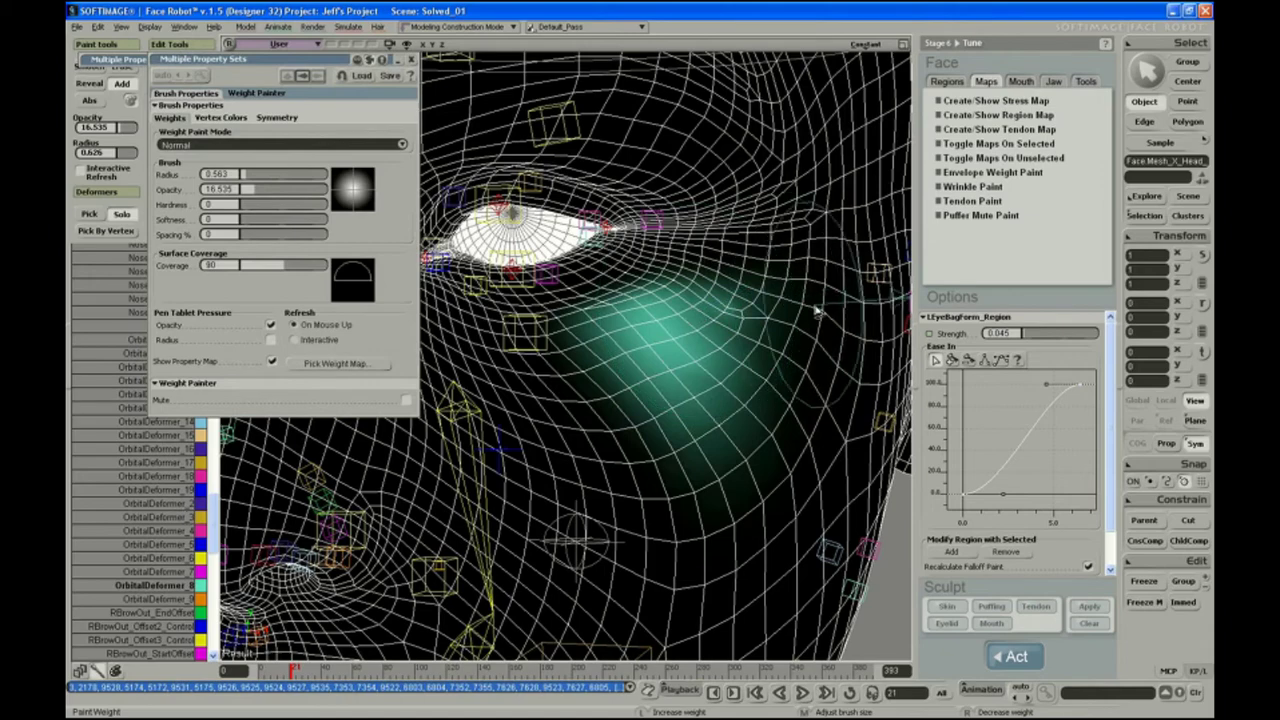
mouse_move(817, 306)
right_mouse_down()
mouse_move(765, 265)
mouse_move(625, 375)
right_mouse_up()
left_click_drag(680, 345, 712, 395)
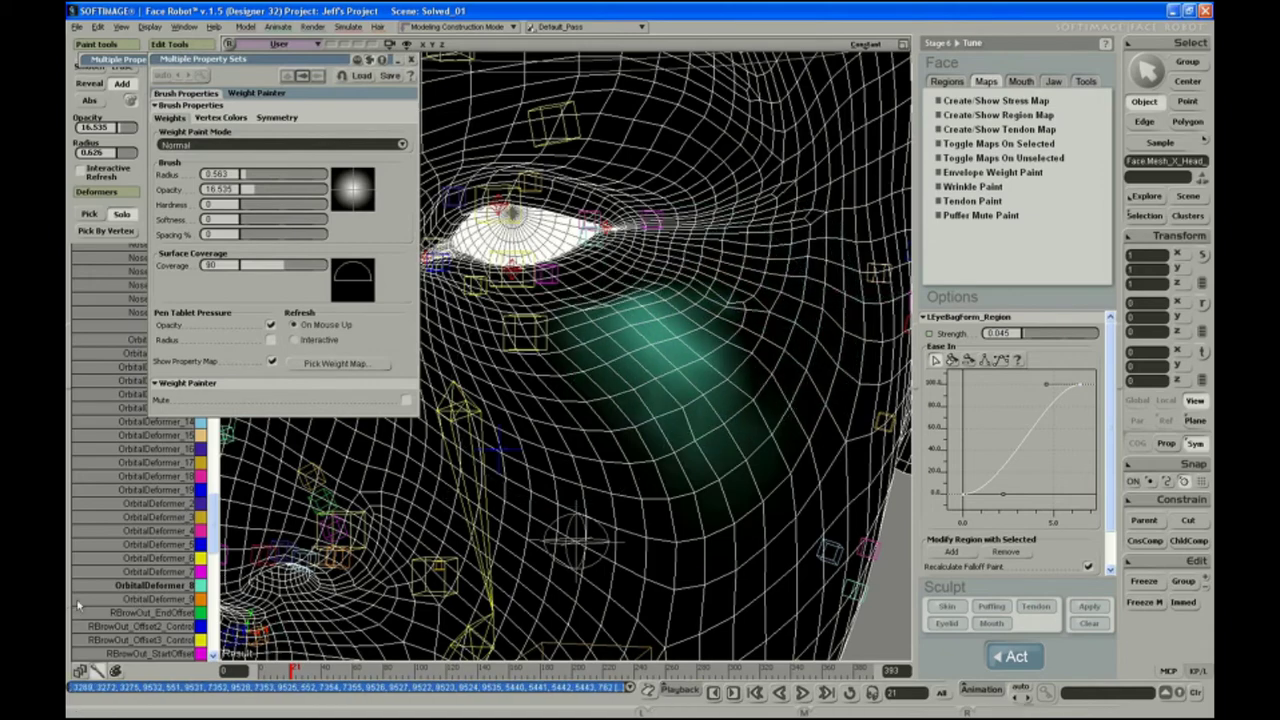
Clear OrbitalDeformer_7's weight from the skin toward the left eye's outer corner, using brush radius 0.512 and raising the opacity to 100.
mouse_move(730, 335)
right_mouse_down()
mouse_move(672, 335)
mouse_move(636, 358)
mouse_move(605, 335)
right_mouse_up()
mouse_move(602, 350)
right_mouse_down()
mouse_move(577, 336)
mouse_move(574, 314)
mouse_move(585, 350)
right_mouse_up()
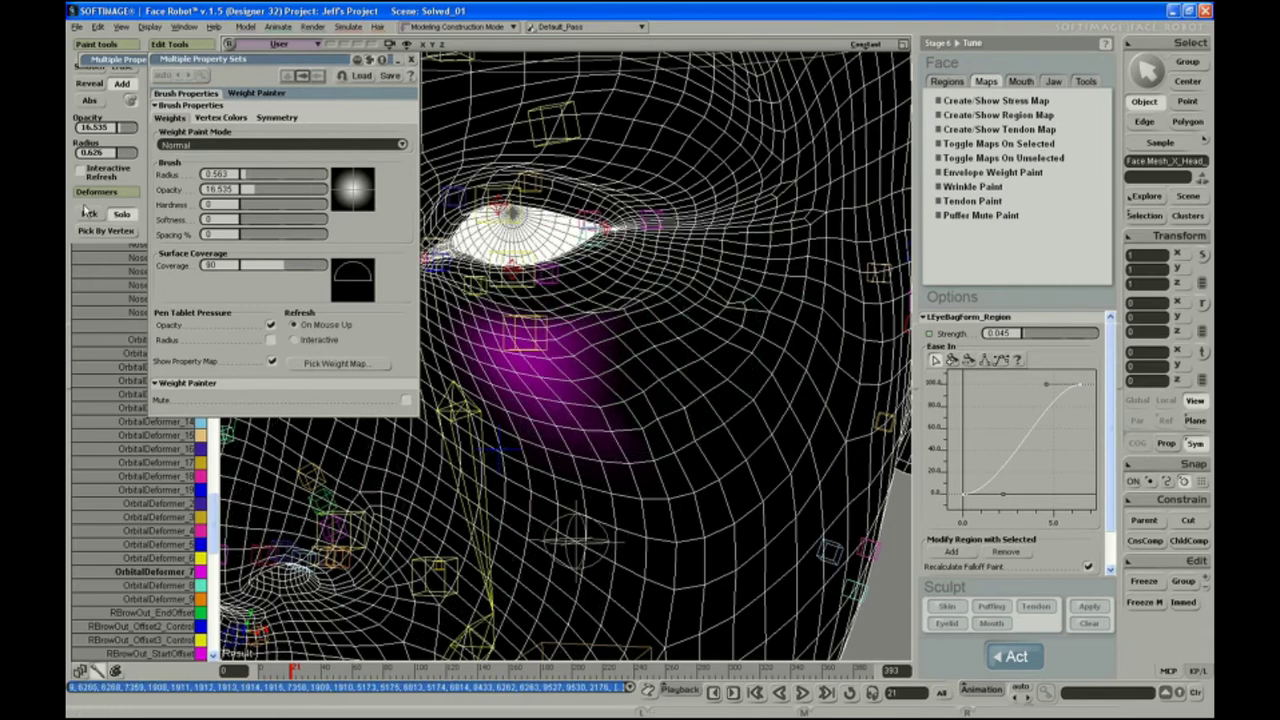
middle_click_drag(674, 352, 650, 356)
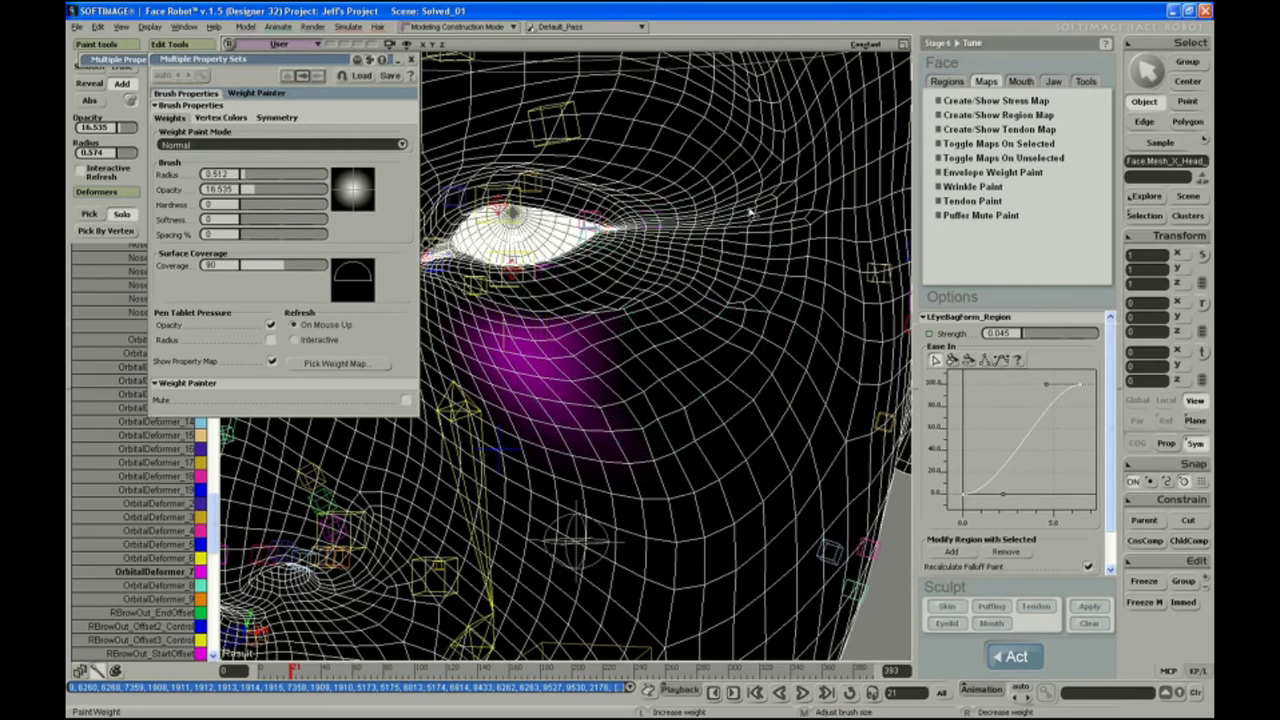
mouse_move(690, 330)
right_mouse_down()
mouse_move(618, 382)
mouse_move(655, 360)
mouse_move(645, 370)
right_mouse_up()
mouse_move(733, 272)
right_mouse_down()
mouse_move(740, 325)
mouse_move(670, 318)
right_mouse_up()
left_click(258, 189)
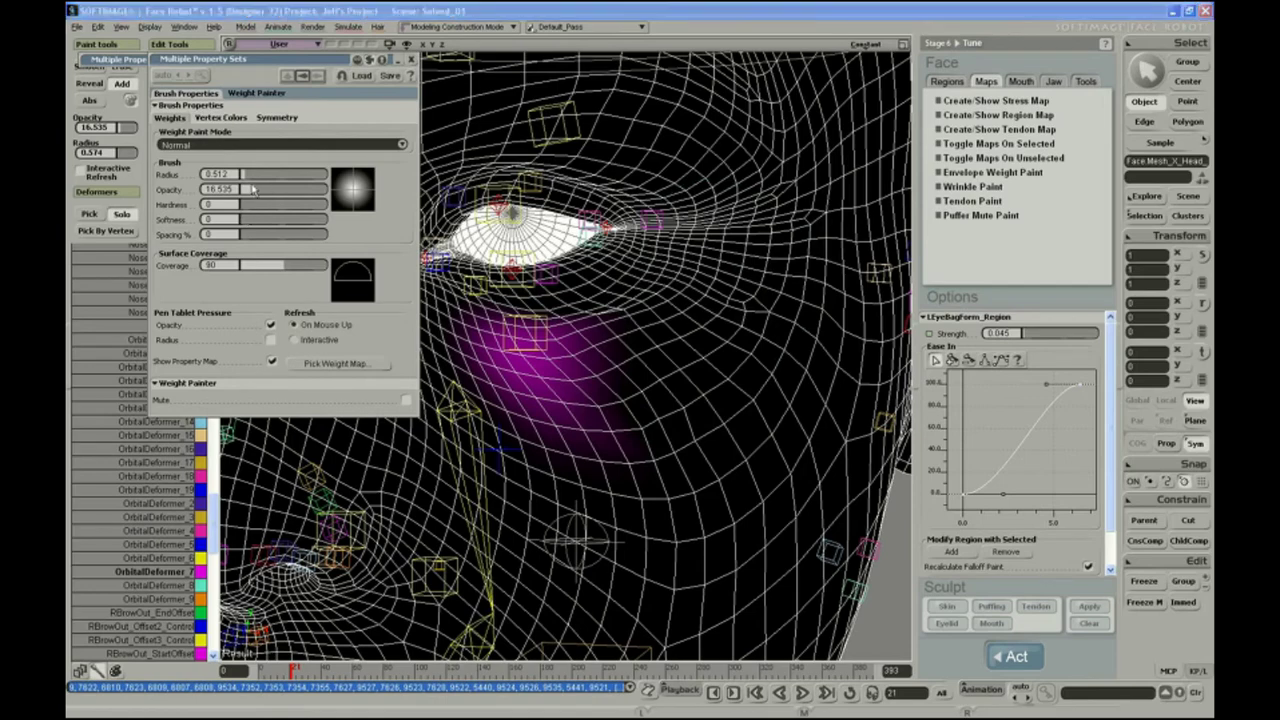
mouse_move(608, 334)
right_mouse_down()
mouse_move(737, 291)
mouse_move(767, 239)
right_mouse_up()
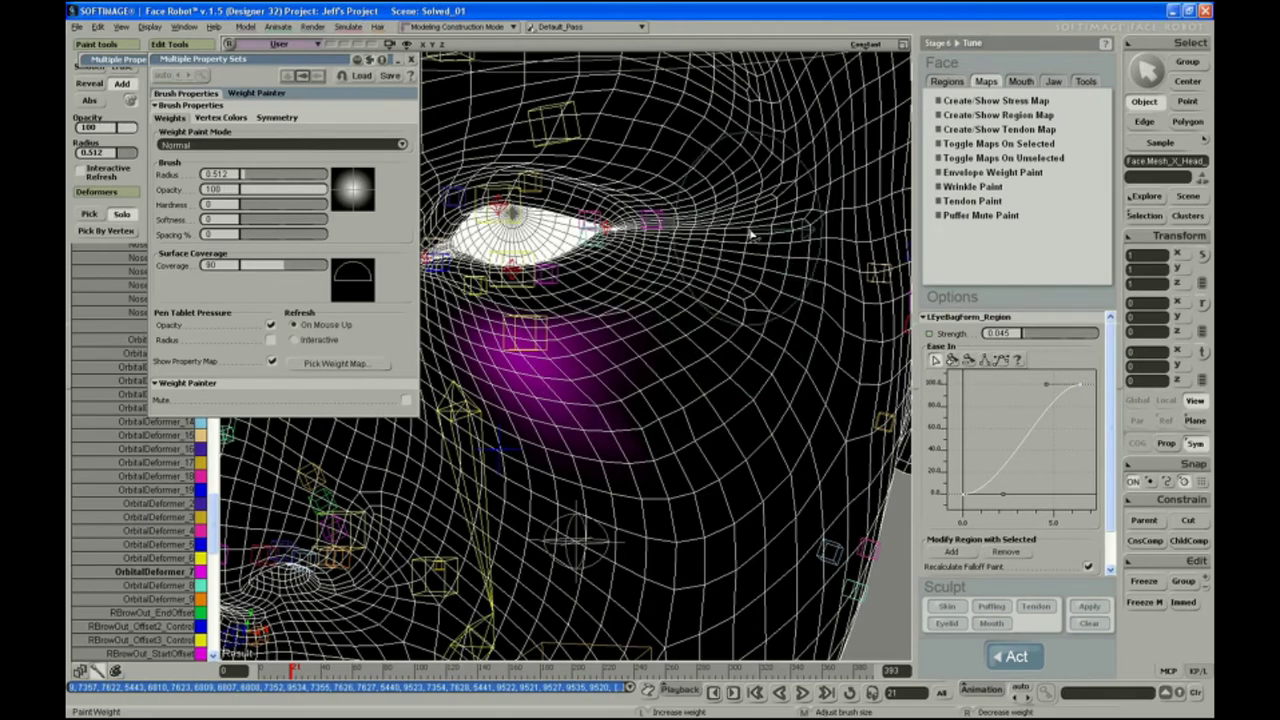
Move the animation back to frame 13 and switch the viewport to Textured display.
key("space")
mouse_move(290, 668)
left_mouse_down()
mouse_move(254, 689)
mouse_move(282, 673)
left_mouse_up()
key("s")
right_click_drag(637, 357, 651, 357)
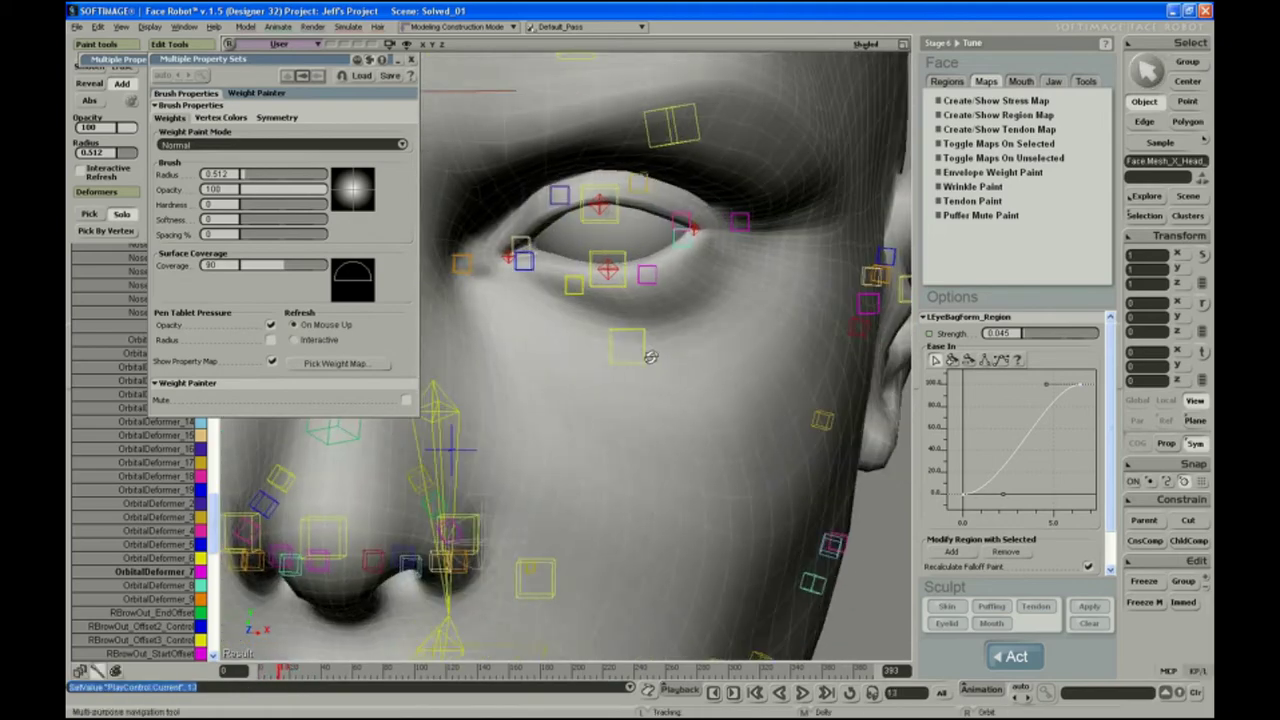
left_click(866, 44)
left_click(830, 262)
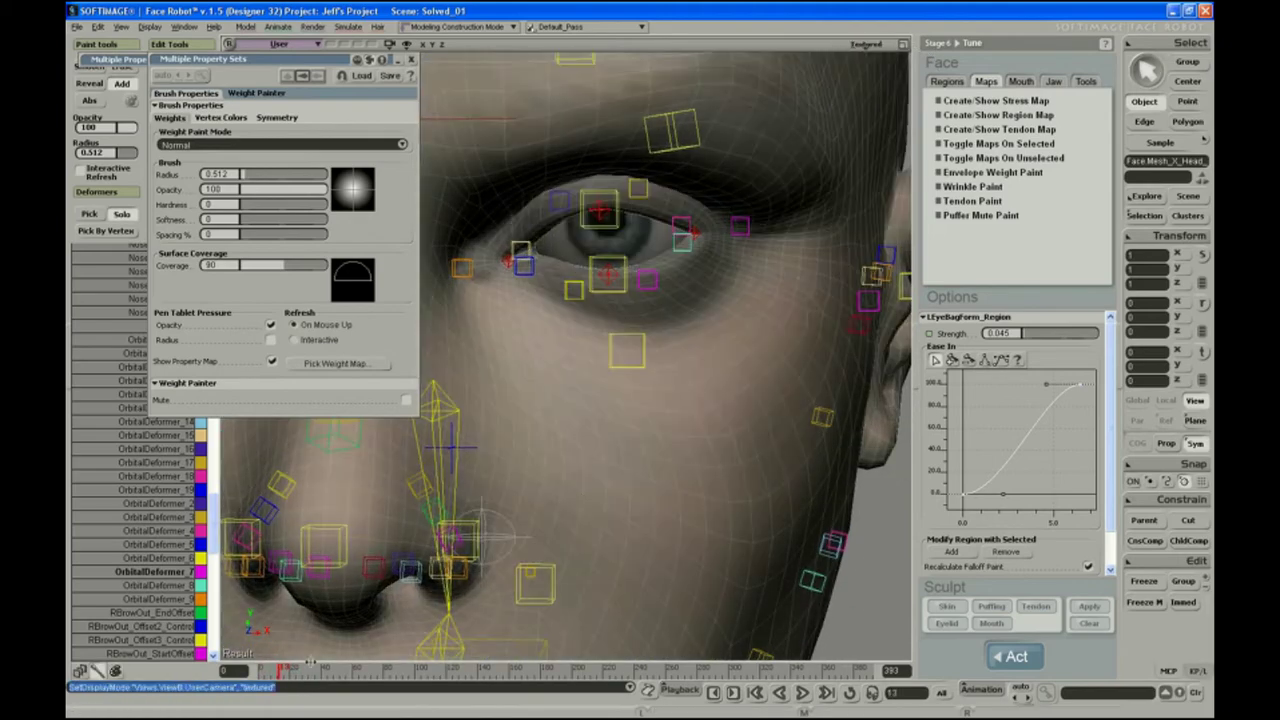
Scrub the animation back to frame 0 and examine the textured skin motion around the left eye.
left_click_drag(294, 670, 264, 697)
middle_click_drag(872, 321, 691, 329)
left_click_drag(691, 329, 716, 268)
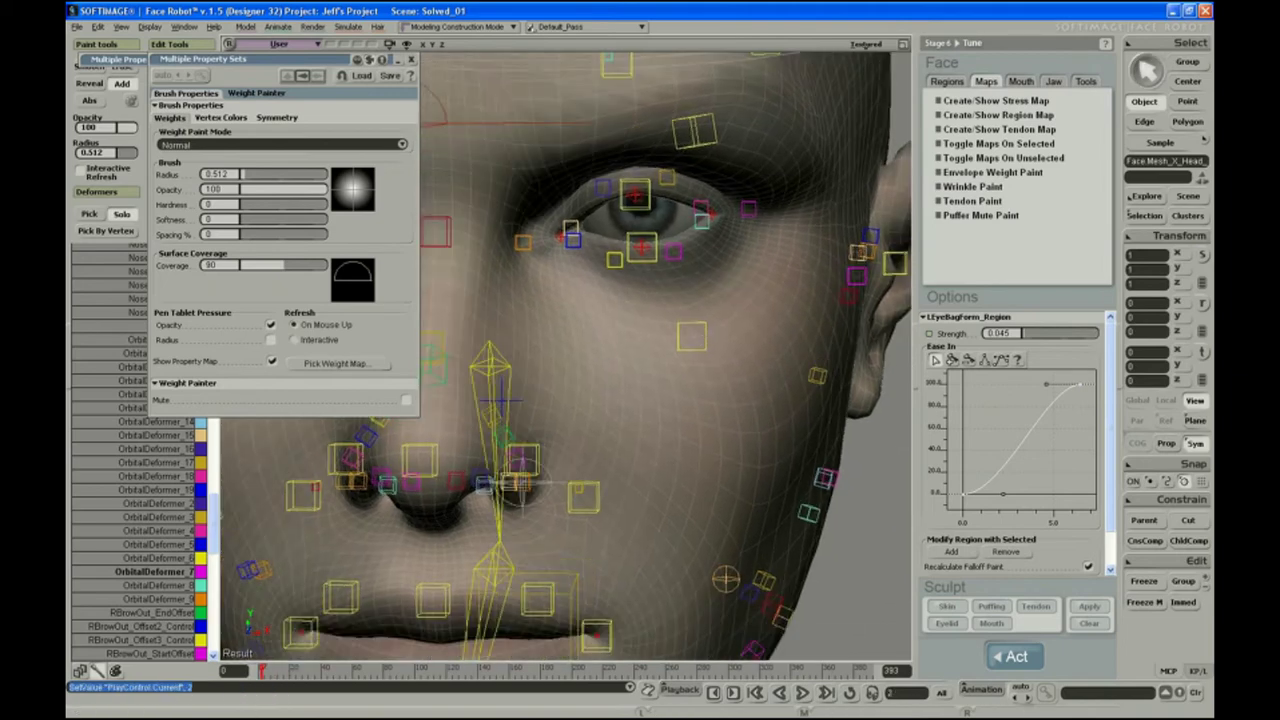
mouse_move(264, 670)
left_mouse_down()
mouse_move(298, 670)
mouse_move(255, 691)
left_mouse_up()
mouse_move(268, 677)
left_mouse_down()
mouse_move(288, 671)
mouse_move(253, 682)
left_mouse_up()
Frame the right eye, compare its orbital deformers and reduce OrbitalDeformer_19's weight near the eye's outer corner.
key("s")
left_click_drag(462, 474, 715, 455)
right_click_drag(715, 455, 737, 457)
middle_click_drag(737, 457, 614, 406)
left_click_drag(614, 406, 634, 484)
left_click(177, 479)
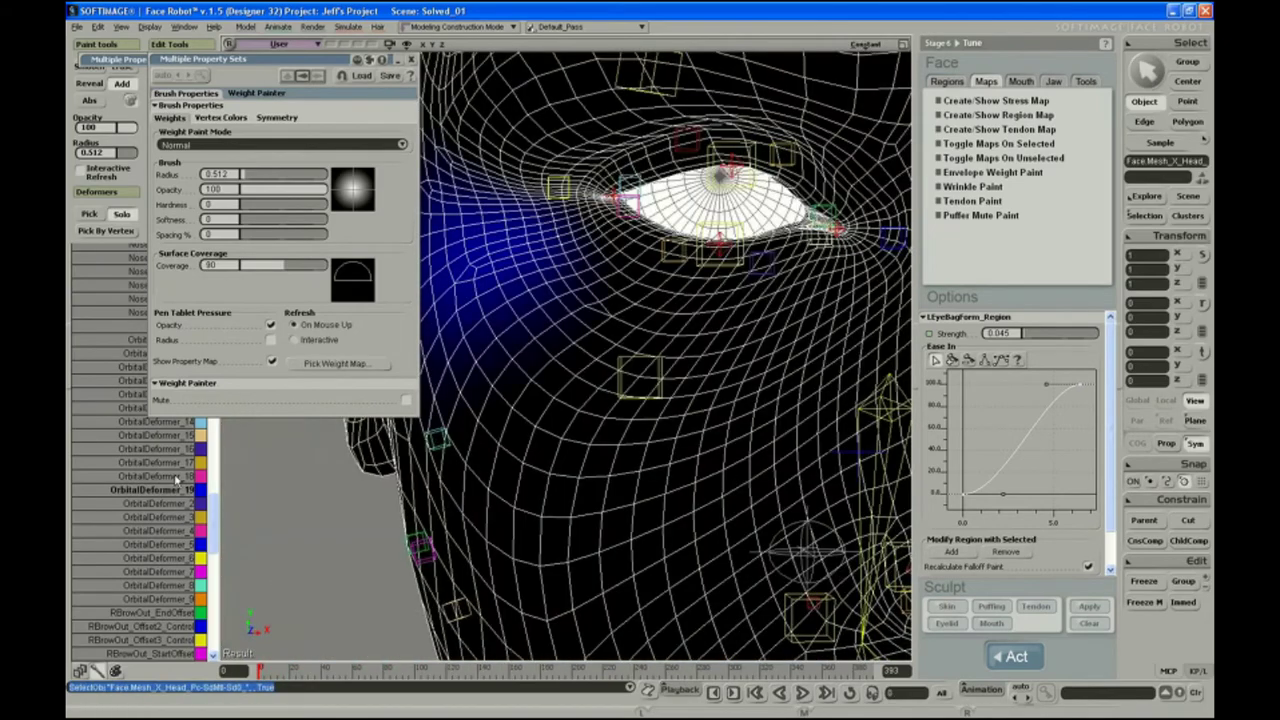
left_click(177, 491)
left_click(177, 449)
left_click(177, 477)
left_click(177, 491)
right_click_drag(472, 246, 480, 264)
Reduce OrbitalDeformer_18's weight around the right eye's outer corner with brush radius 0.535, and select OrbitalDeformer_17.
left_click(177, 477)
middle_click_drag(476, 267, 498, 276)
right_click_drag(498, 276, 506, 296)
left_click(177, 464)
middle_click_drag(629, 329, 671, 361)
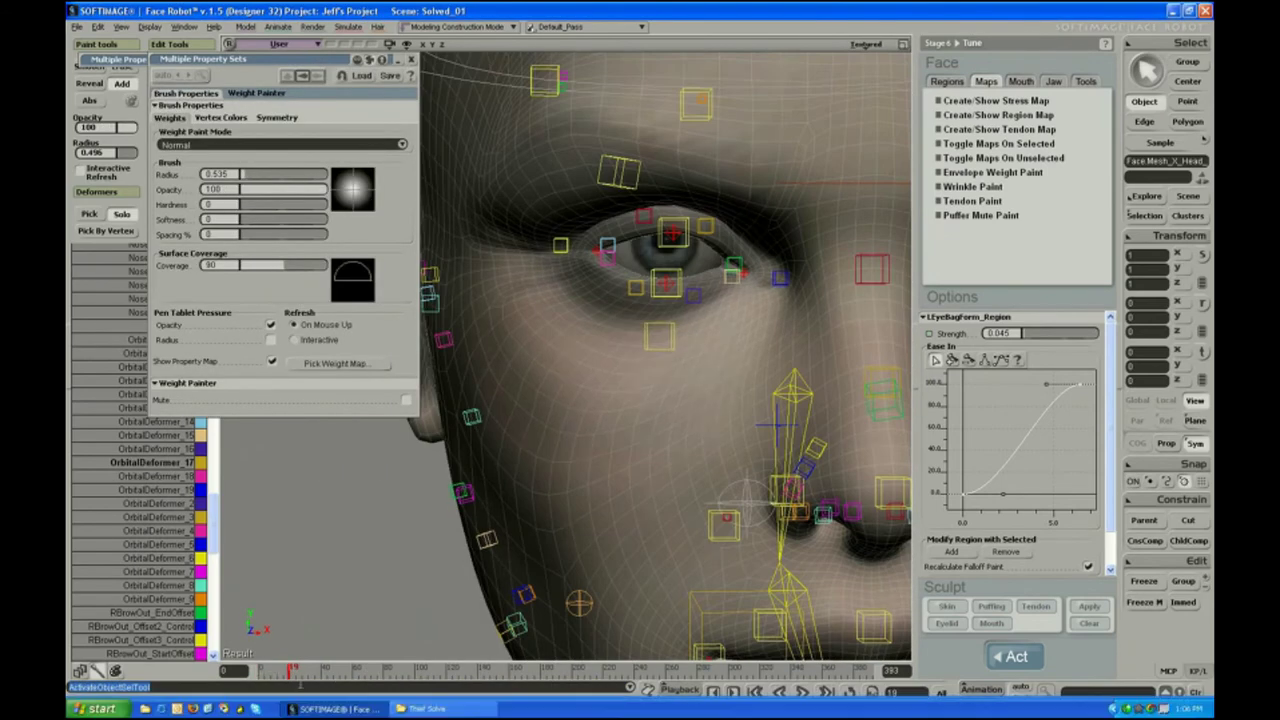
Go to frame 20 and check the weights of OrbitalDeformer_19, 17, 16 and 15 around the right eye.
mouse_move(291, 675)
left_mouse_down()
mouse_move(265, 677)
mouse_move(293, 682)
left_mouse_up()
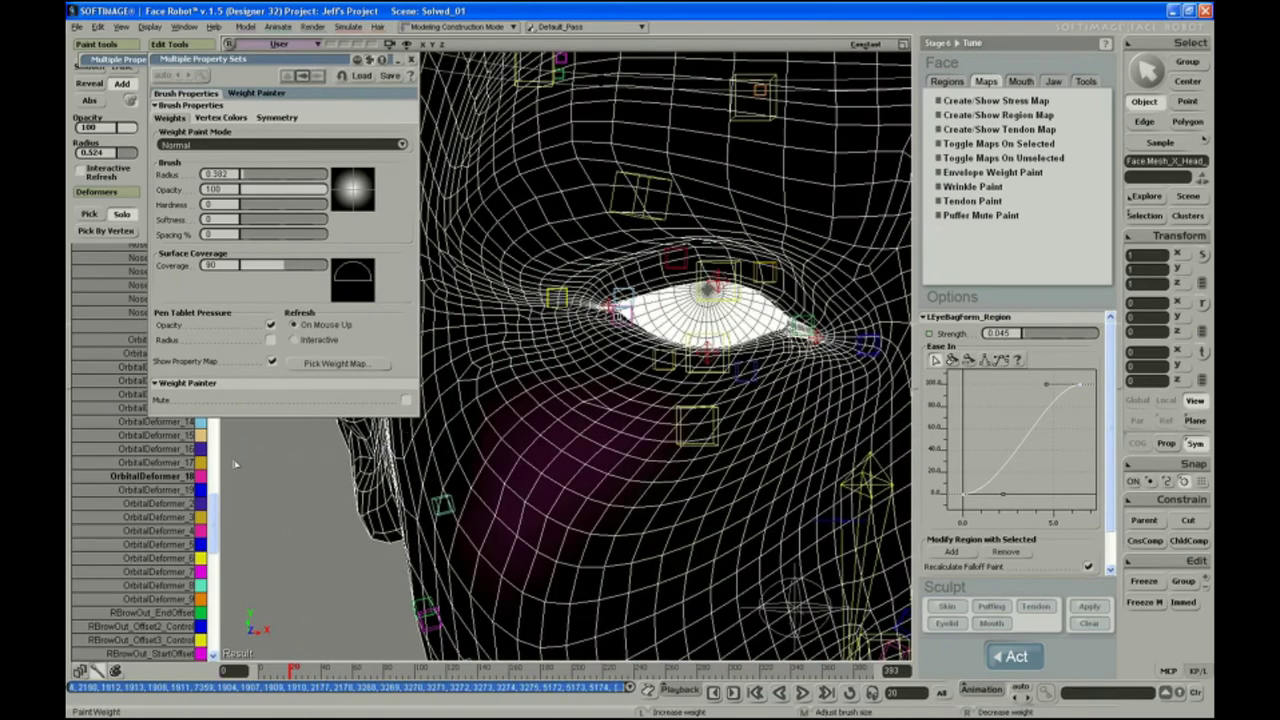
left_click(157, 490)
left_click(157, 463)
left_click(157, 449)
left_click(157, 435)
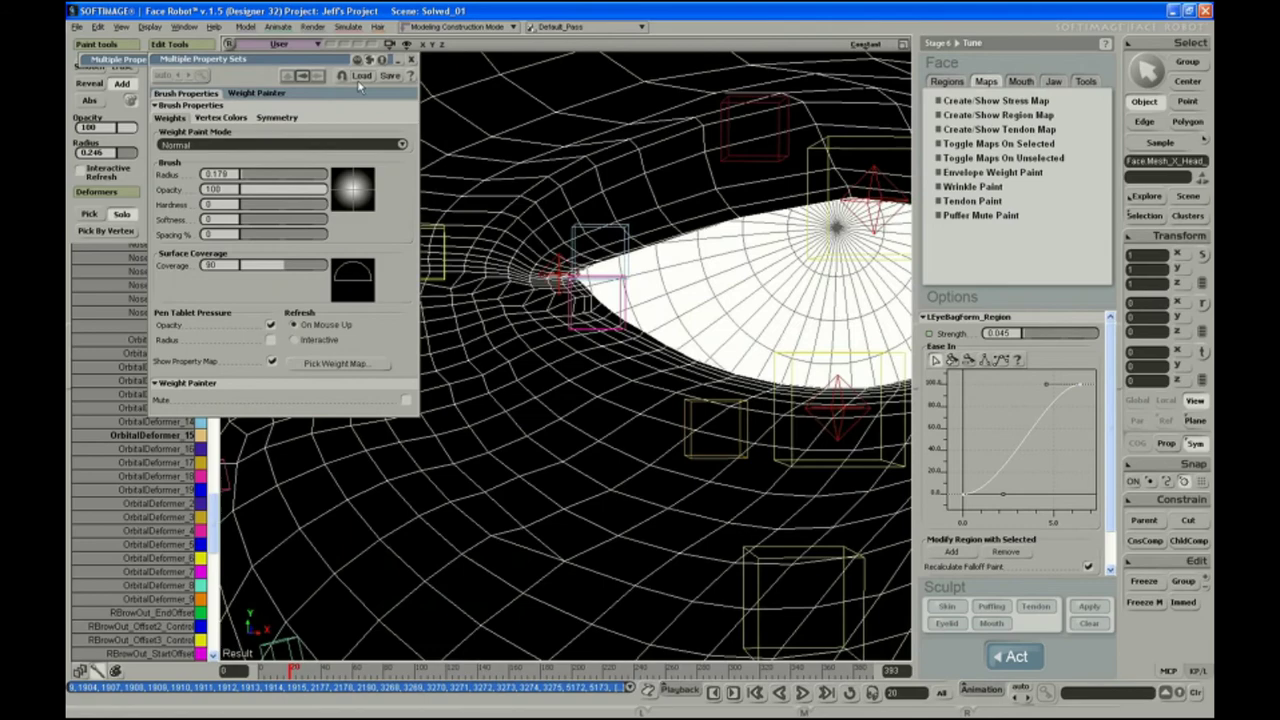
Move the brush properties window aside, examine the right eye, and open the options of its crow's feet region, RCrowsfeetForm_Region.
left_click_drag(305, 66, 237, 73)
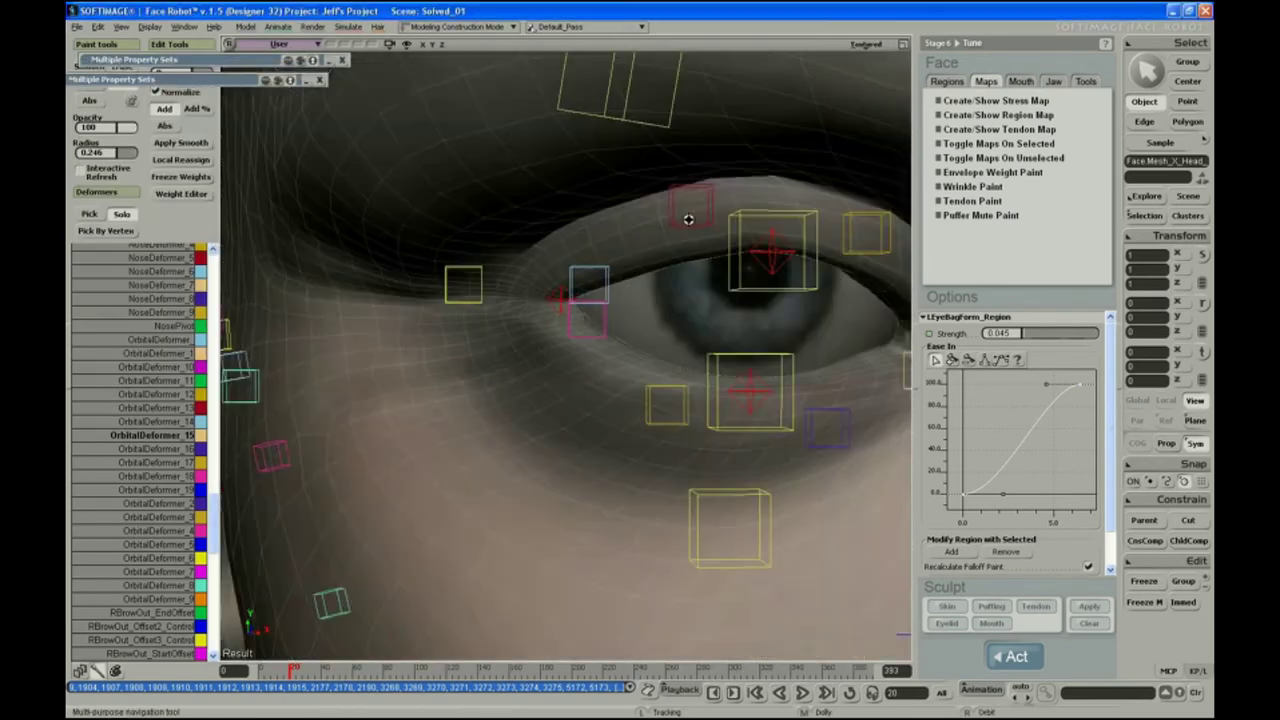
middle_click_drag(688, 219, 682, 240)
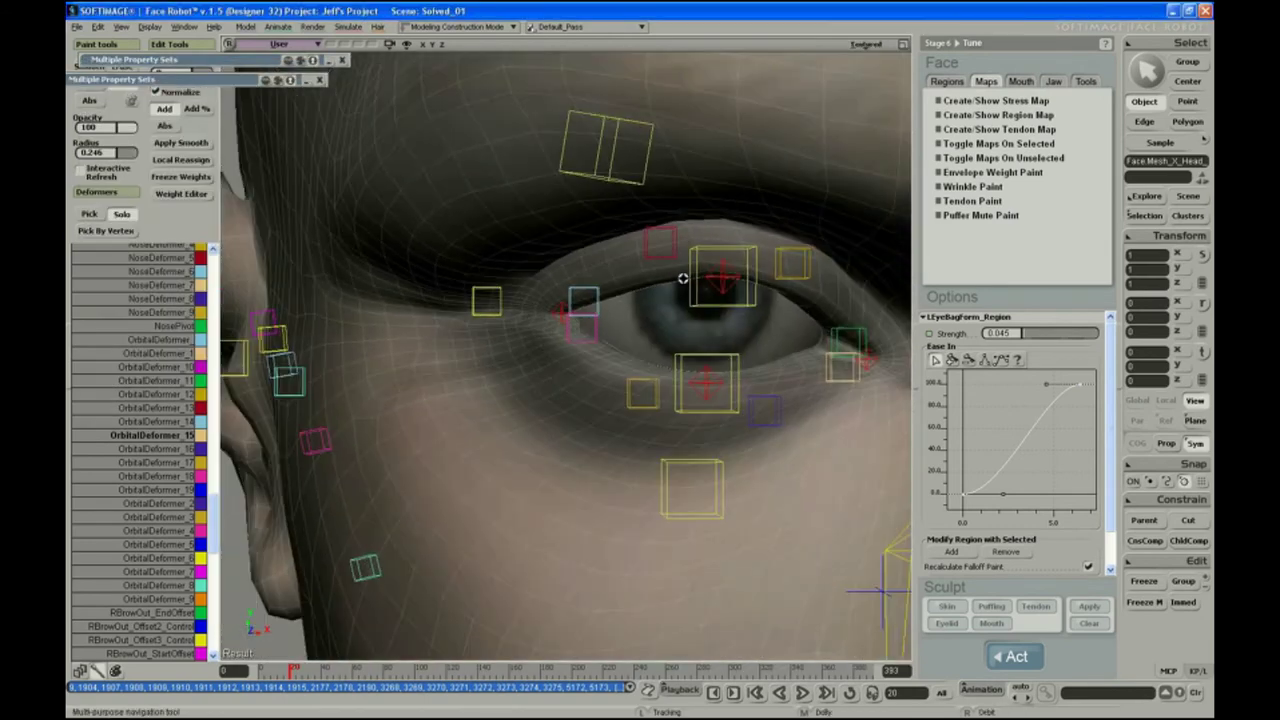
right_click_drag(667, 294, 655, 326)
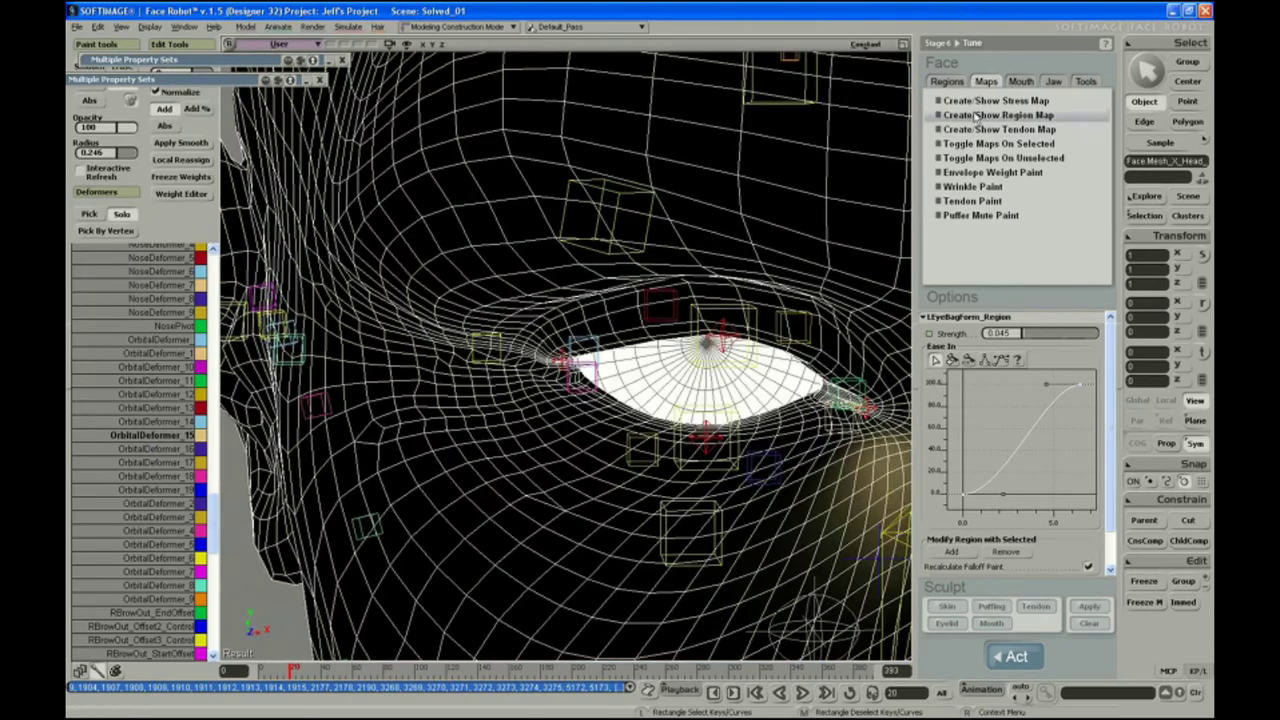
left_click(950, 83)
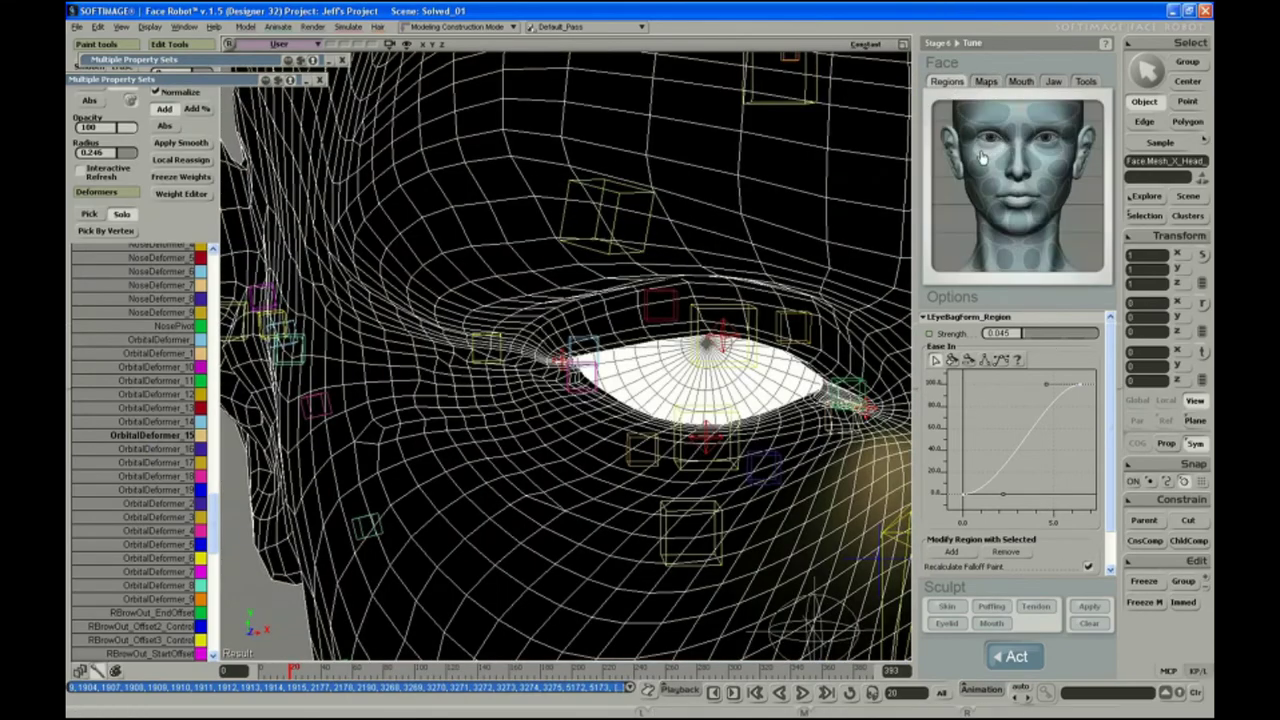
left_click(979, 150)
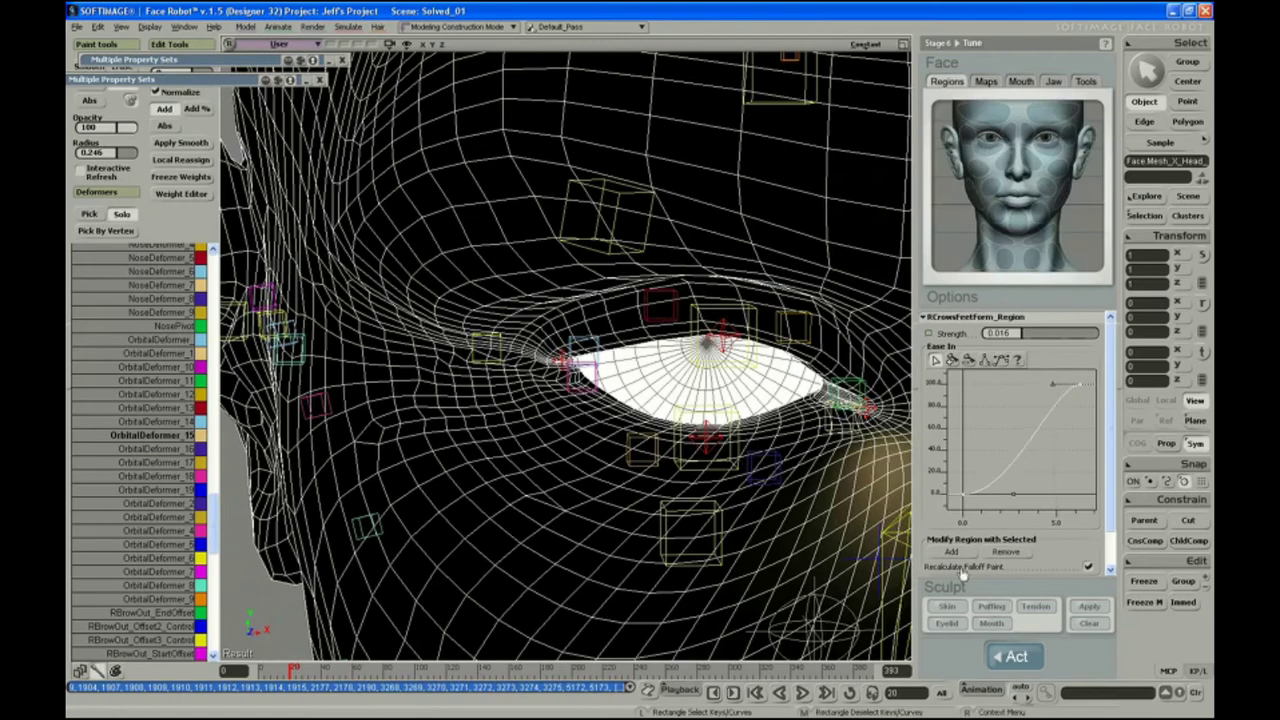
Paint down the crow's feet region's falloff near the right eye's outer corner with brush radius 0.095.
scroll(972, 558, "down", 2)
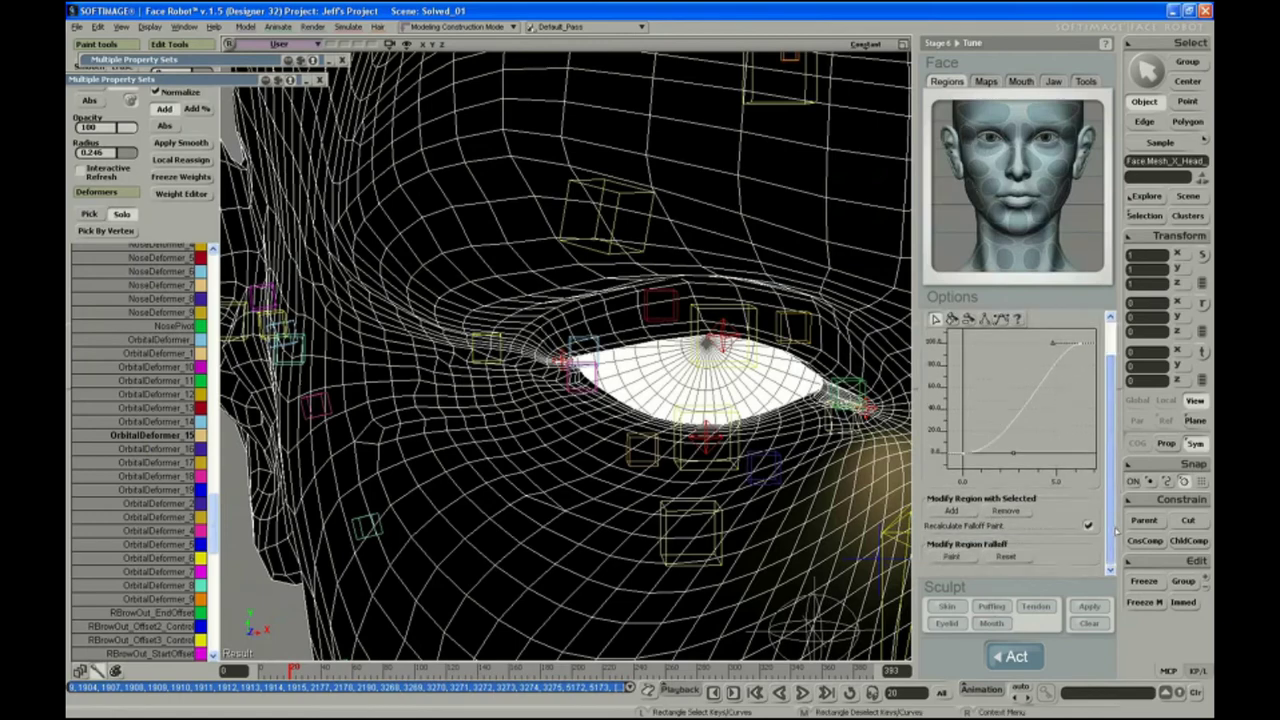
left_click(951, 557)
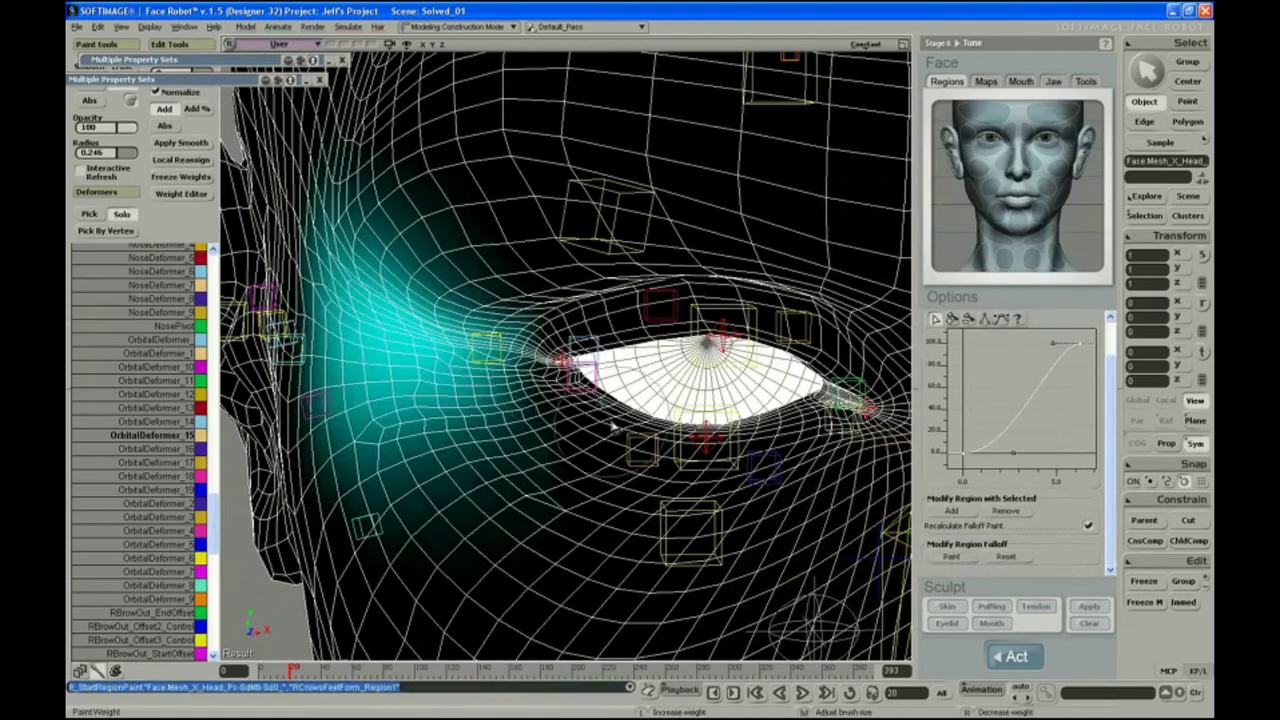
right_click_drag(598, 397, 586, 387)
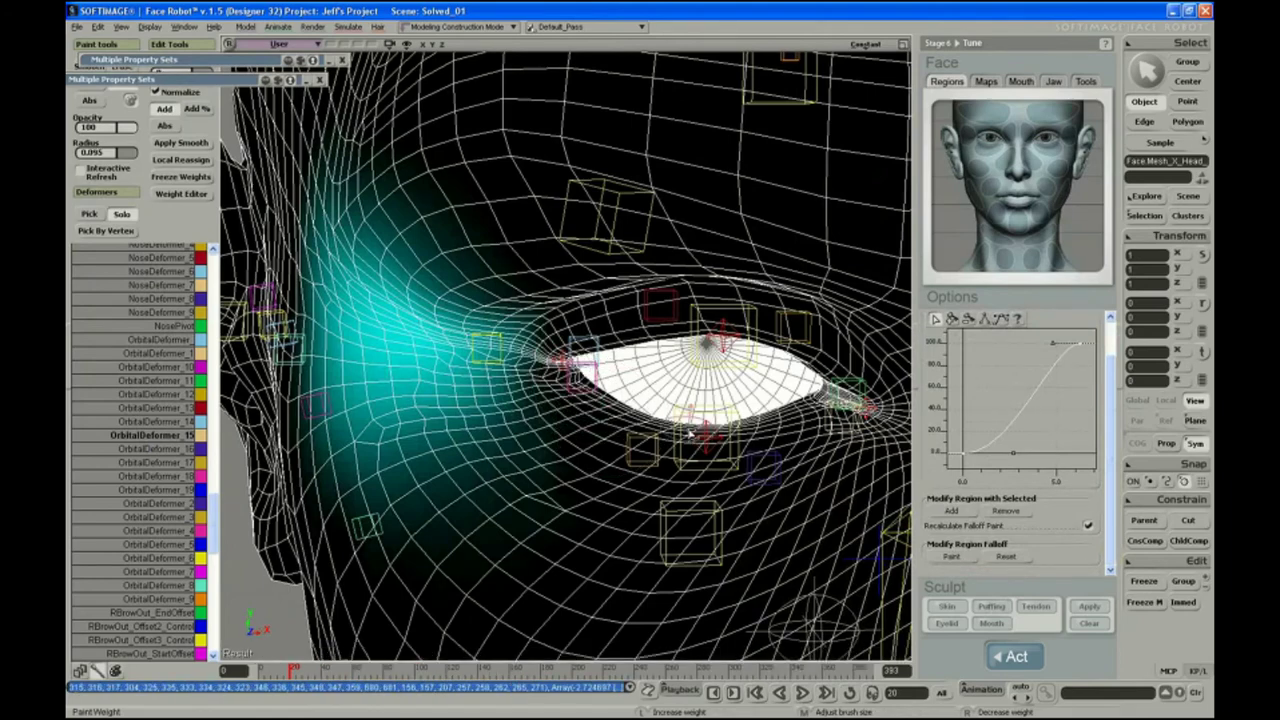
Select the region below the right eye and reduce its painted falloff along the lower eyelid and around the outer corner with a smaller brush.
left_click(988, 156)
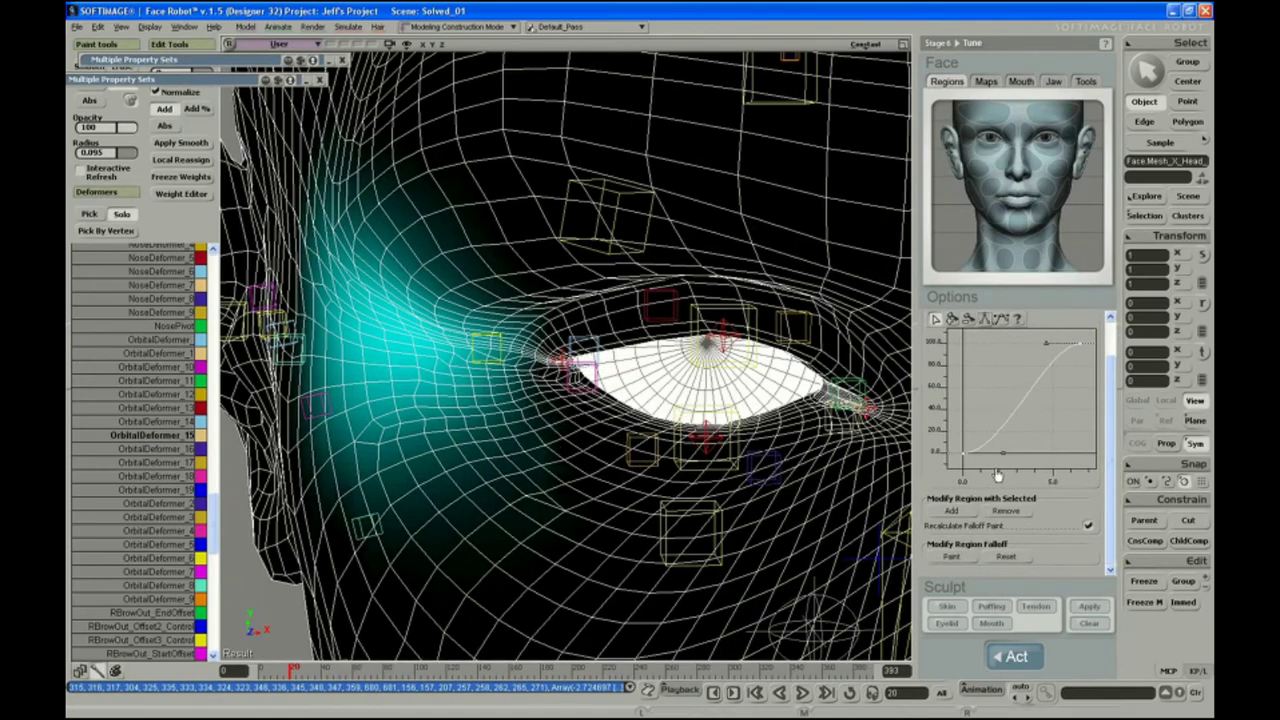
left_click(957, 558)
key("s")
mouse_move(575, 423)
middle_mouse_down()
mouse_move(562, 430)
mouse_move(623, 419)
middle_mouse_up()
key("w")
right_click_drag(628, 416, 500, 365)
mouse_move(632, 422)
right_mouse_down()
mouse_move(720, 450)
mouse_move(872, 429)
right_mouse_up()
key("s")
middle_click_drag(669, 392, 449, 393)
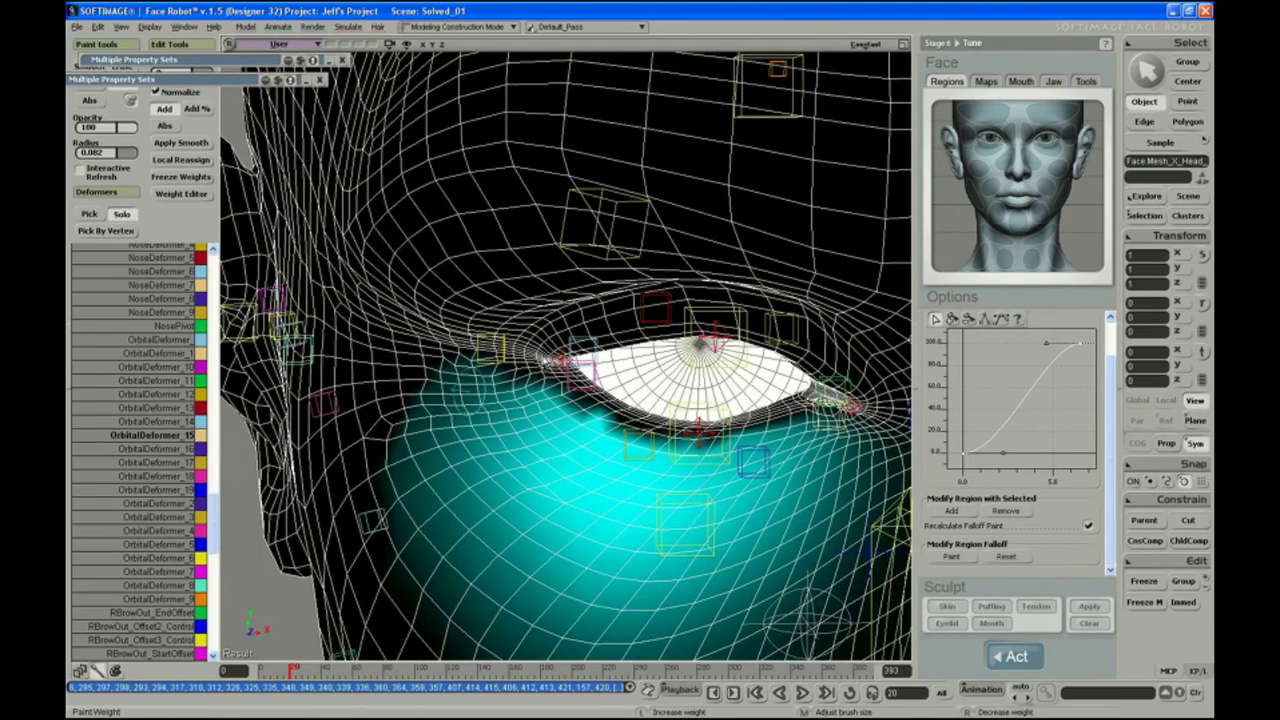
mouse_move(464, 390)
right_mouse_down()
mouse_move(395, 470)
mouse_move(460, 380)
mouse_move(420, 455)
mouse_move(520, 400)
mouse_move(853, 457)
right_mouse_up()
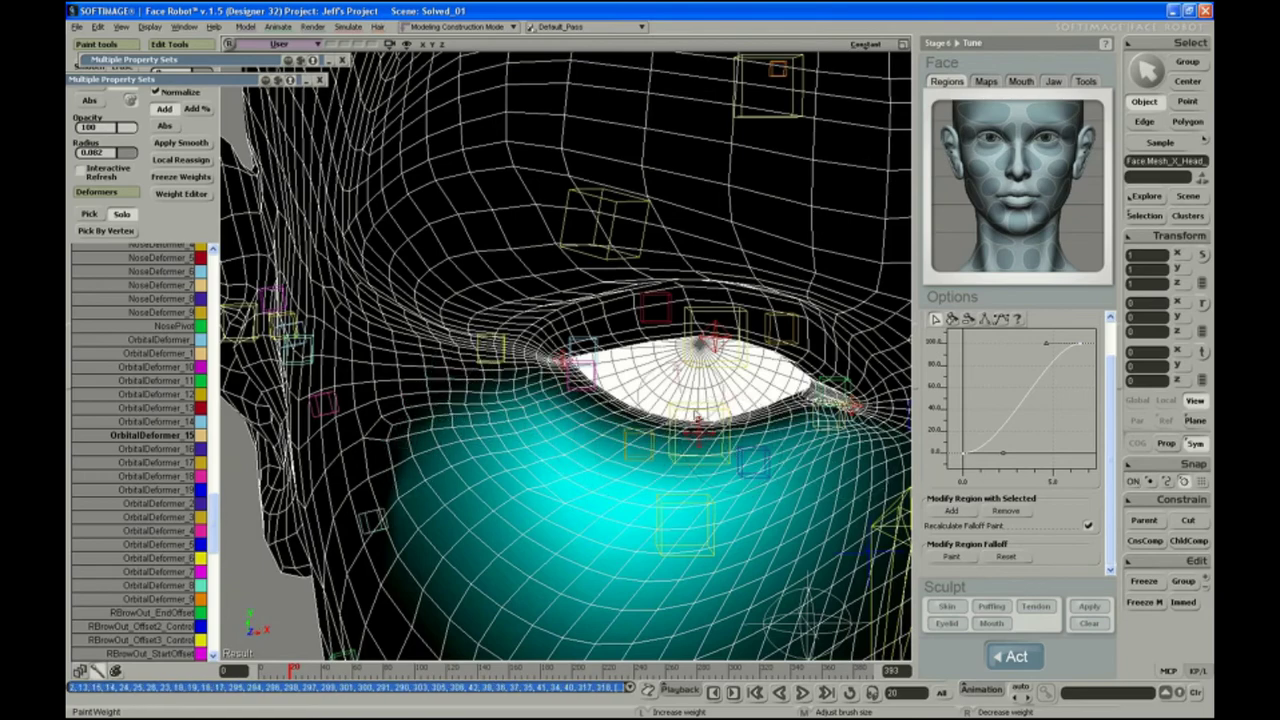
Examine the skin below both eyes from different angles and return to a close view of the right eye.
key("s")
mouse_move(663, 363)
right_mouse_down()
mouse_move(666, 400)
mouse_move(641, 407)
mouse_move(654, 217)
mouse_move(546, 266)
mouse_move(580, 320)
mouse_move(559, 353)
right_mouse_up()
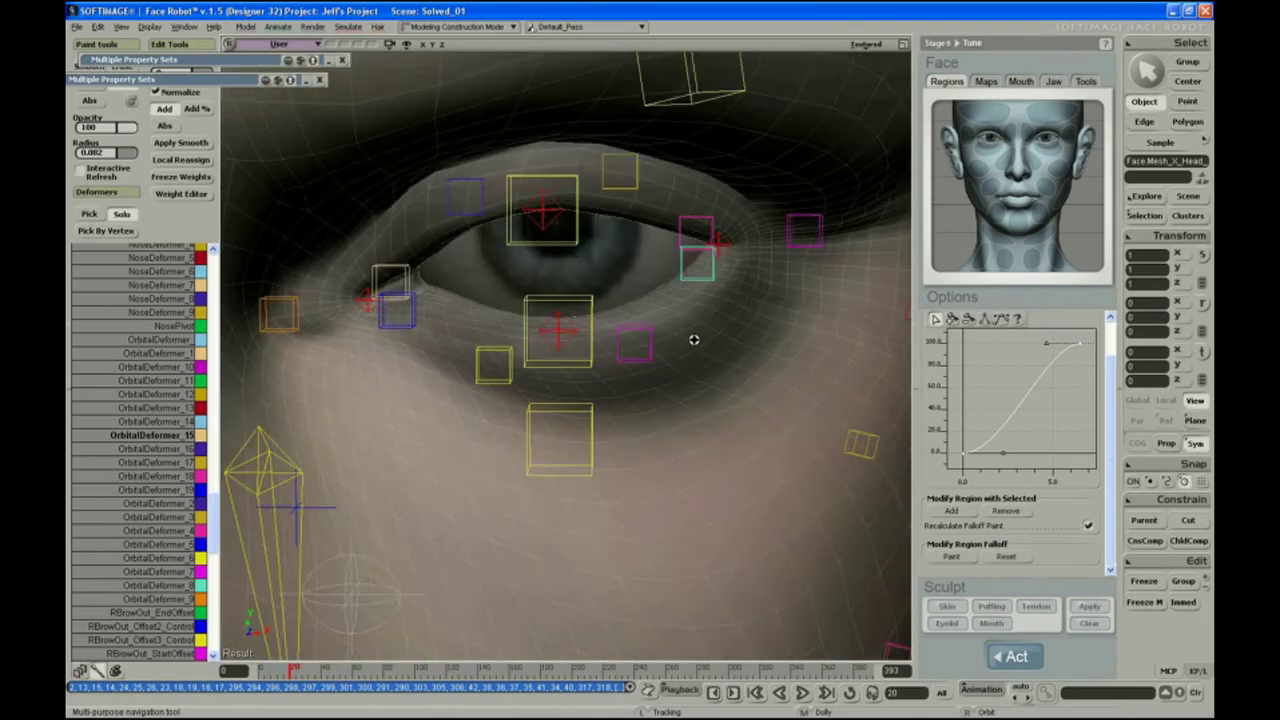
key("s")
key("s")
left_click_drag(512, 360, 692, 376)
key("s")
key("s")
left_click_drag(332, 378, 482, 380)
key("s")
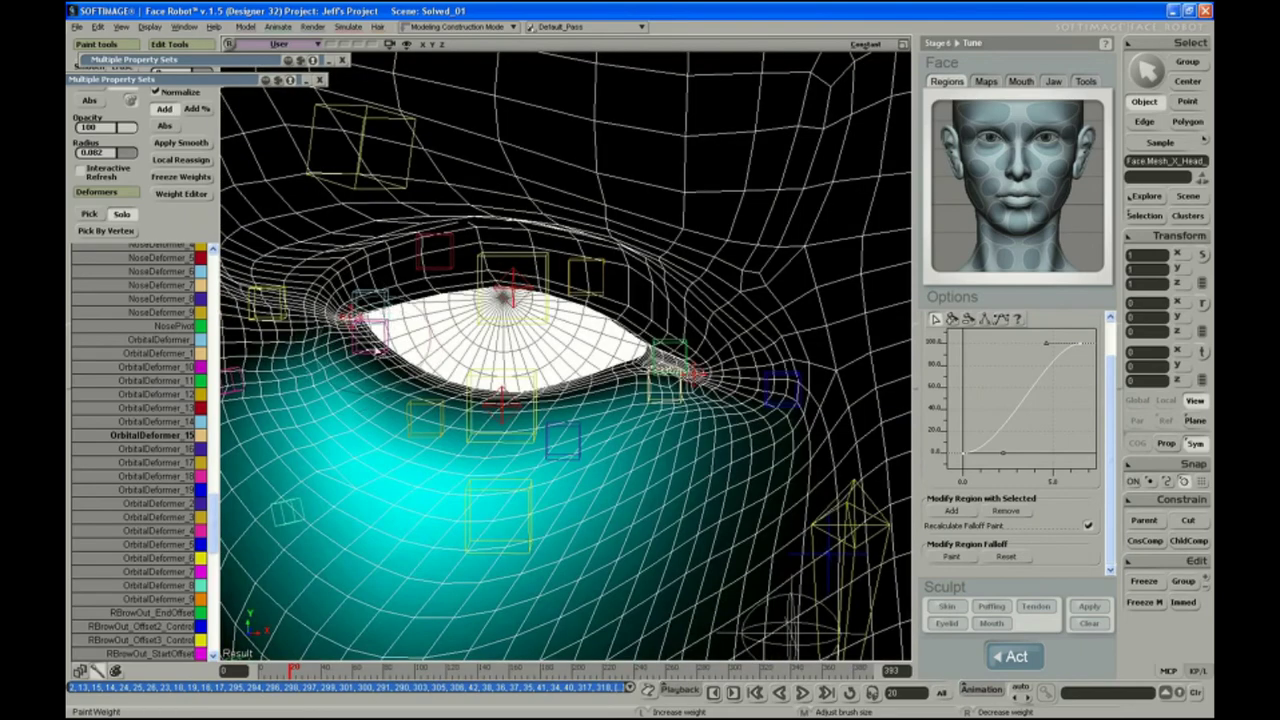
Start Wrinkle Paint and increase the wrinkle weight below the right eye's lower lid near the outer corner with brush radius 0.144.
left_click(986, 82)
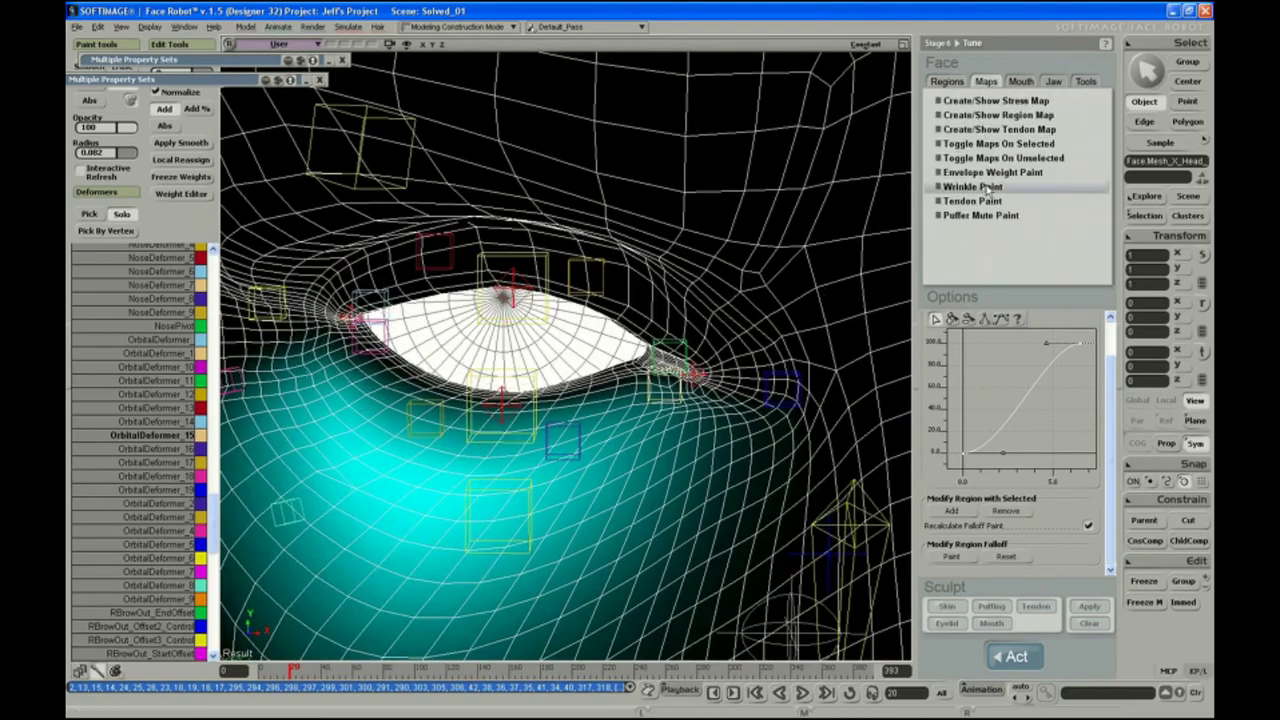
left_click(988, 187)
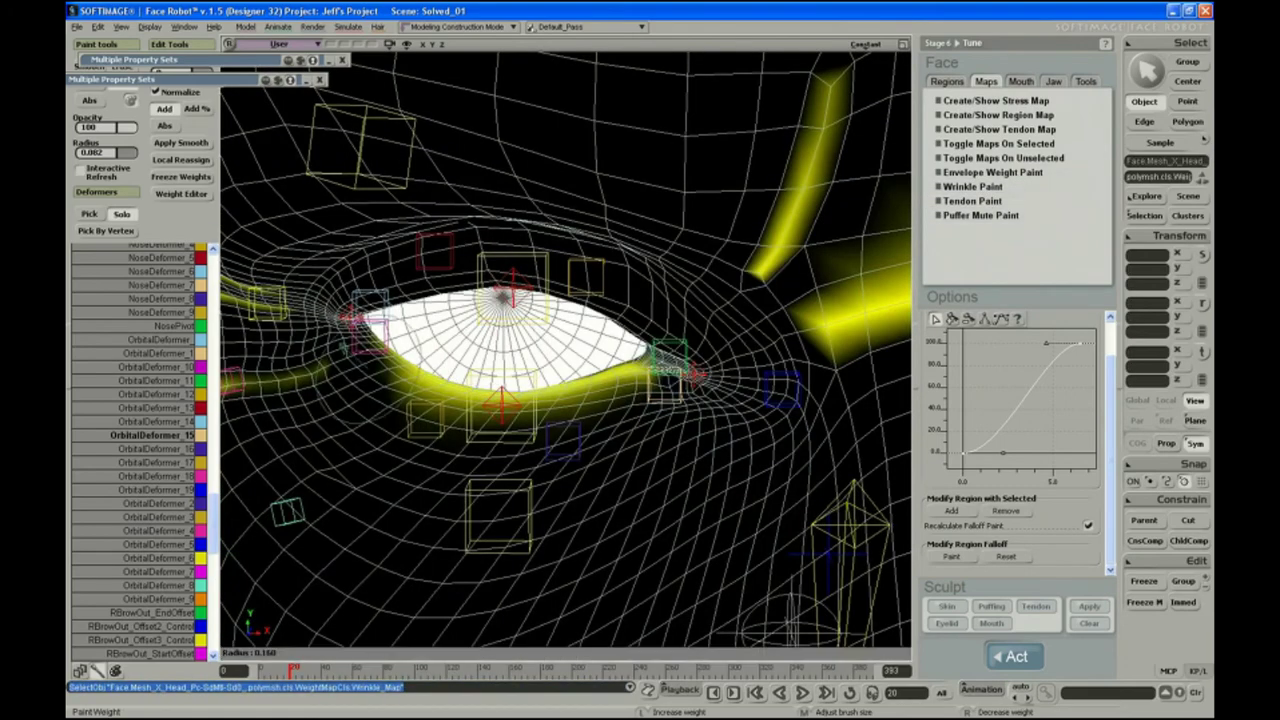
middle_click_drag(420, 345, 404, 348)
key("s")
middle_click_drag(423, 289, 372, 342)
left_click_drag(372, 342, 525, 358)
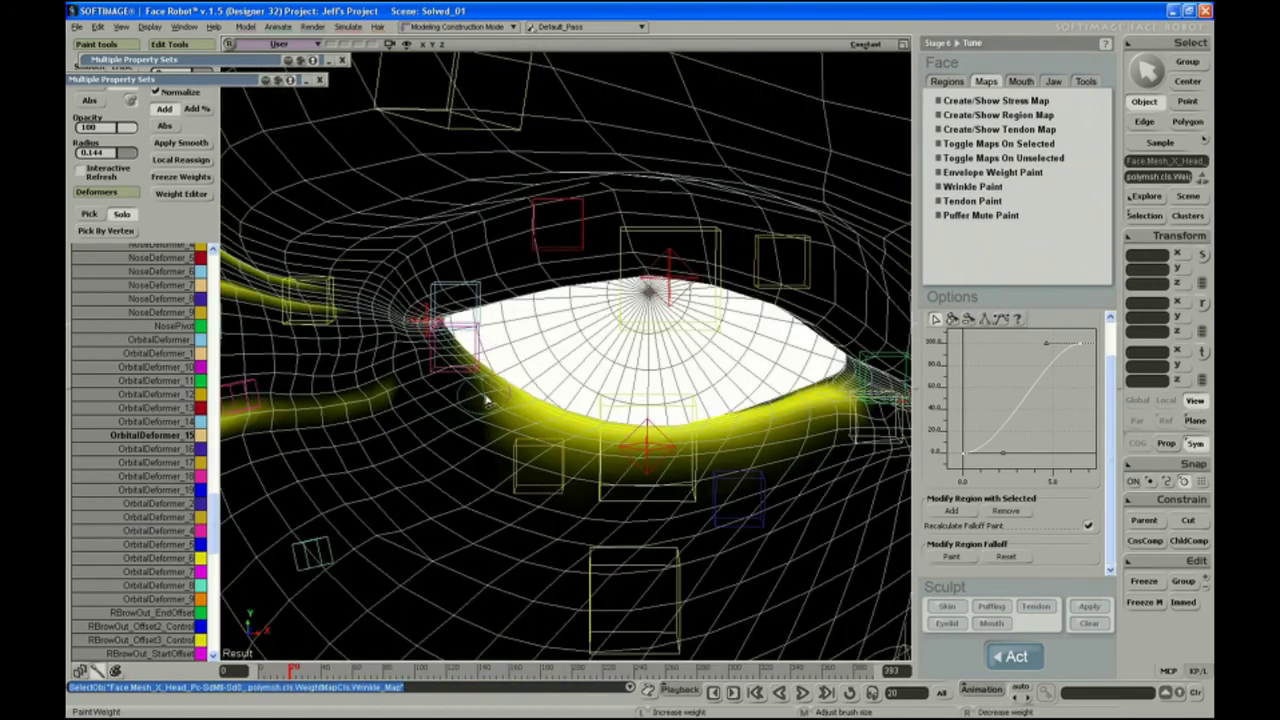
mouse_move(487, 400)
left_mouse_down()
mouse_move(425, 330)
mouse_move(495, 390)
mouse_move(447, 368)
mouse_move(405, 325)
mouse_move(605, 467)
mouse_move(590, 448)
left_mouse_up()
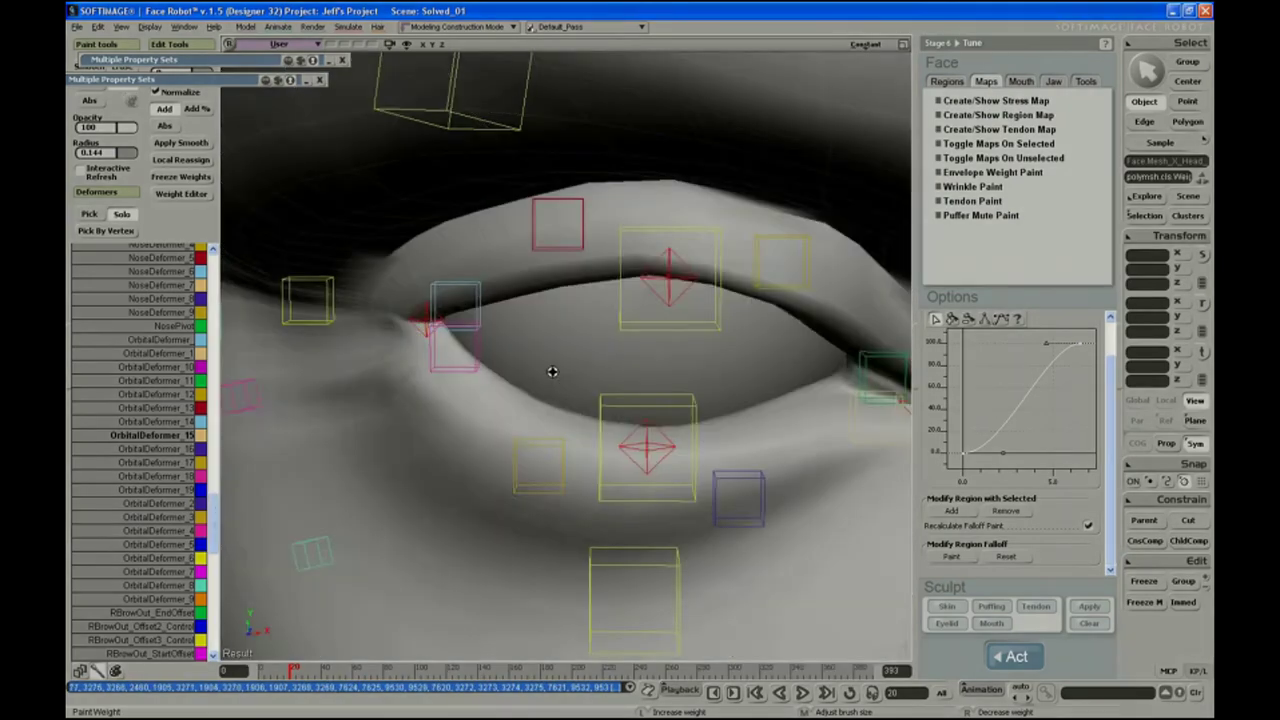